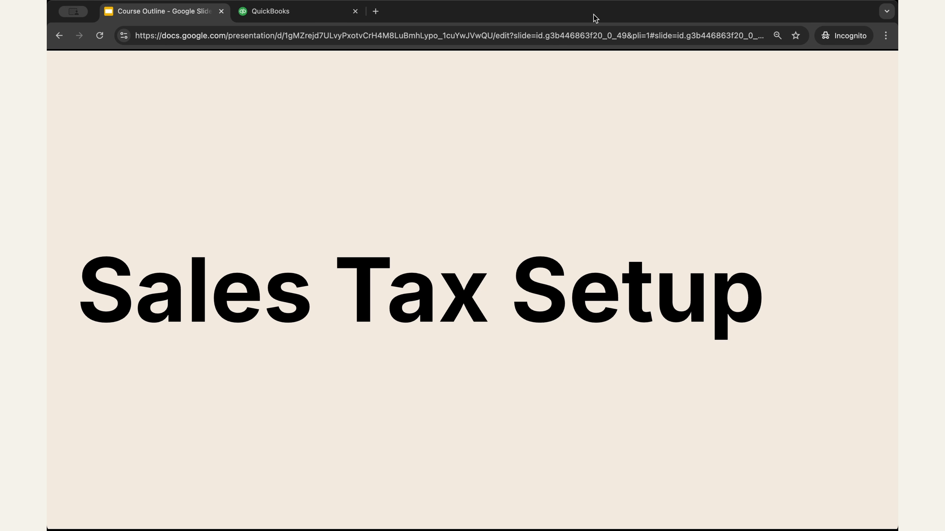
Switch to QuickBooks and open the Business Tax overview from the list of all apps
click(594, 129)
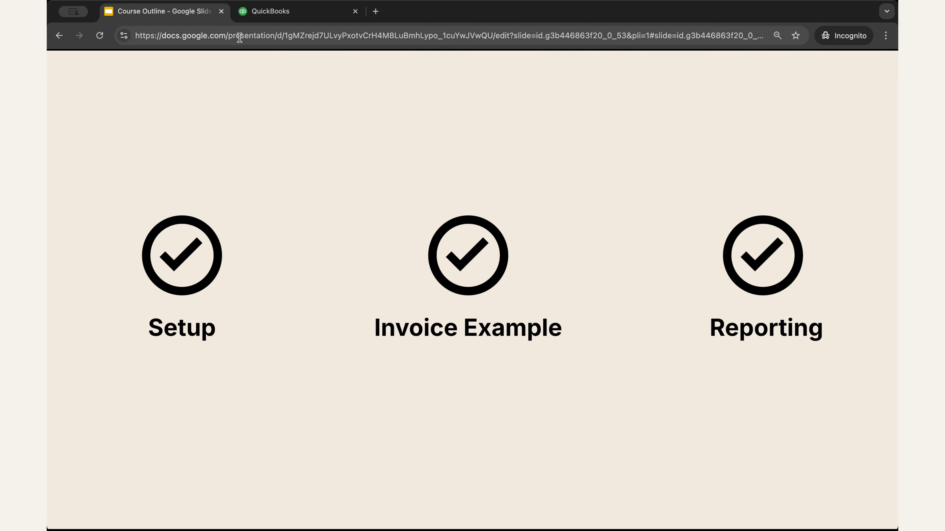
click(272, 16)
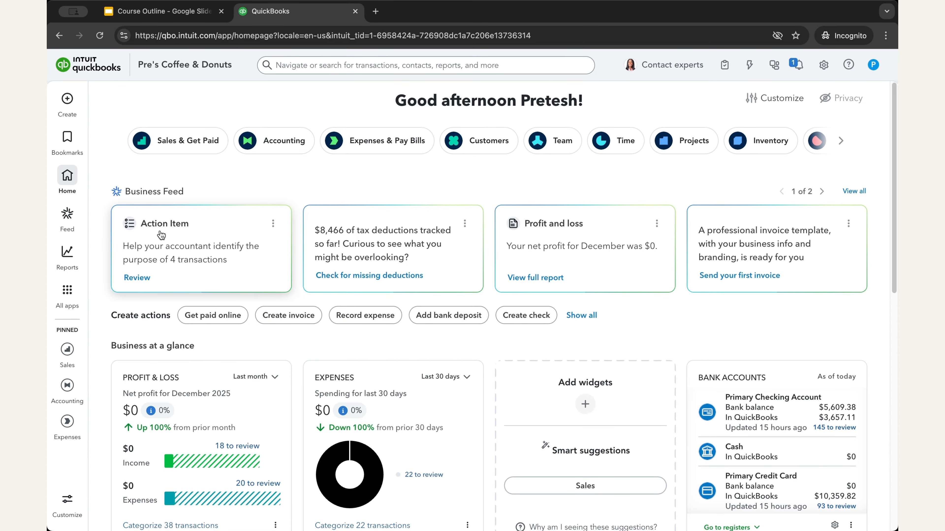
click(76, 304)
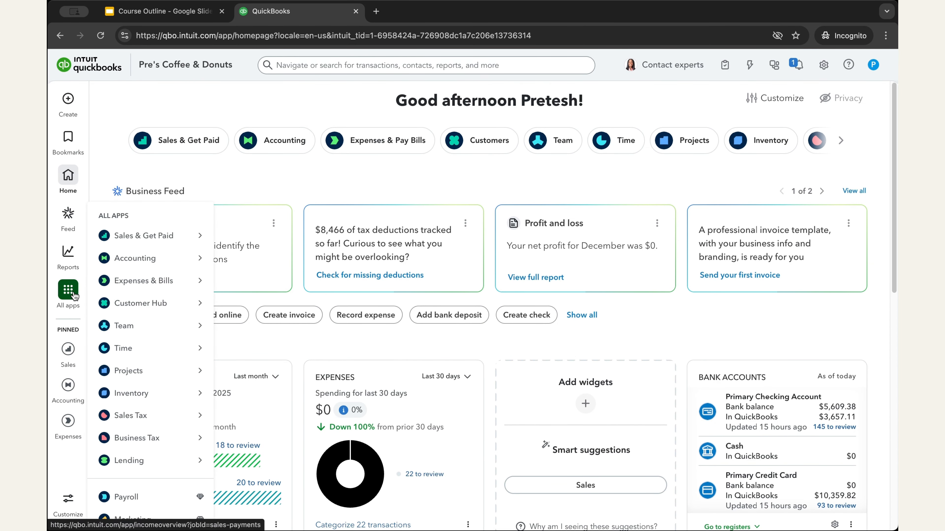
mouse_move(152, 422)
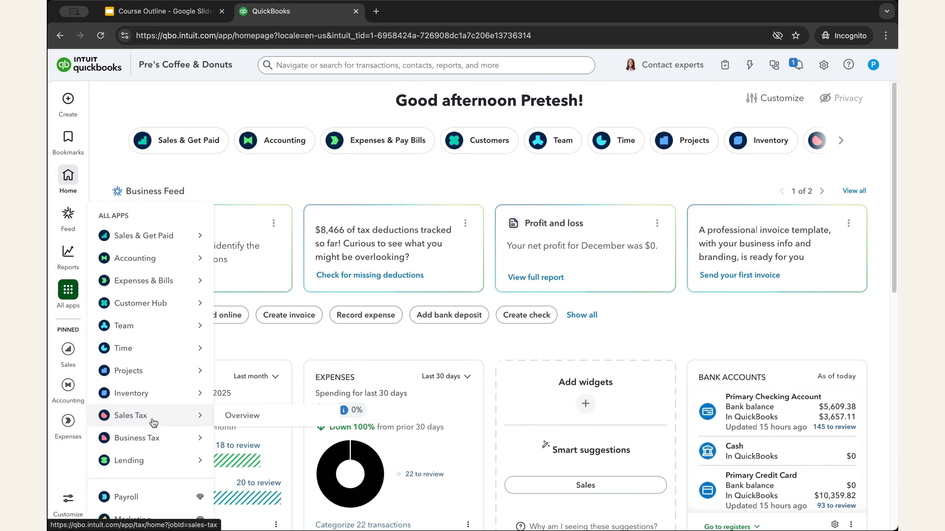
mouse_move(147, 445)
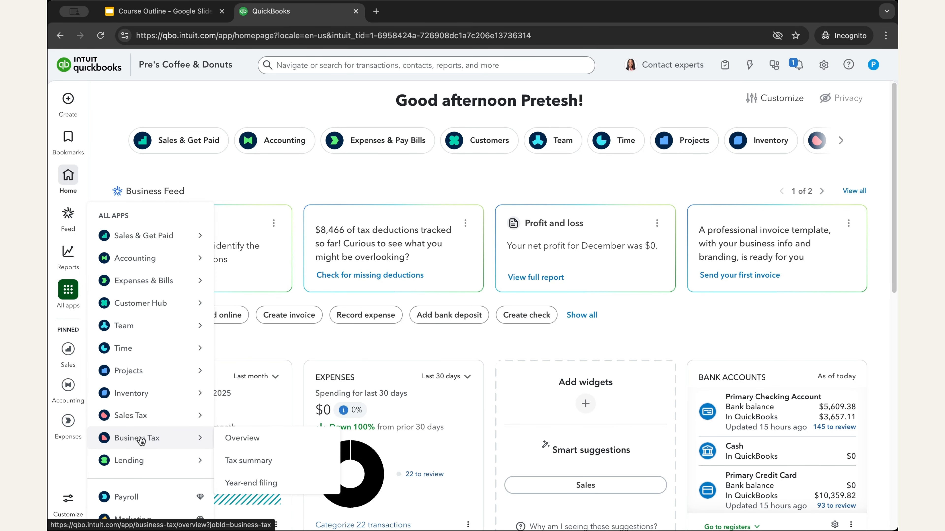
click(140, 442)
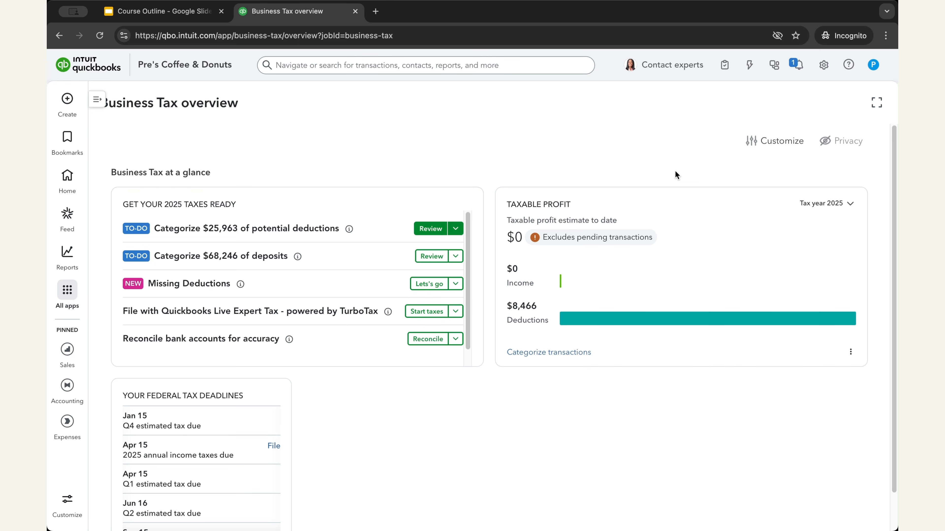
Open the Sales Tax overview and review the widgets on its dashboard
click(65, 298)
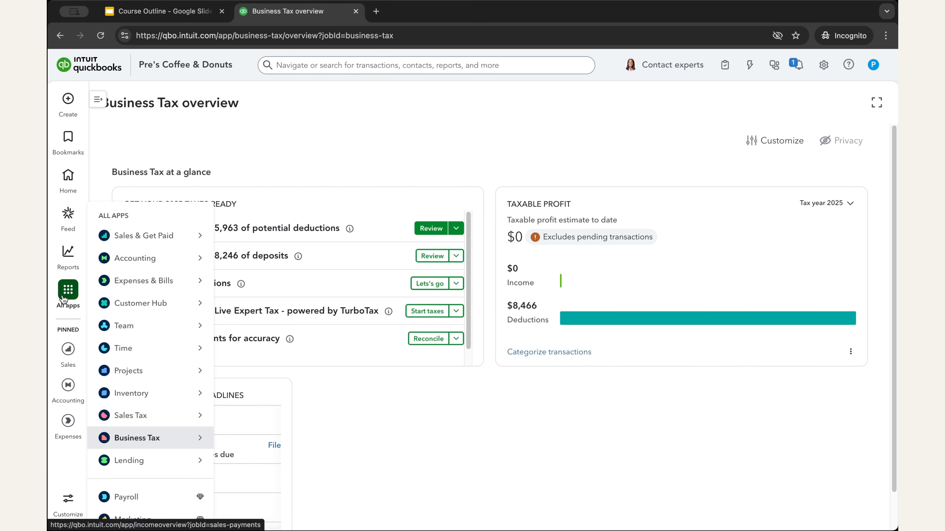
click(135, 417)
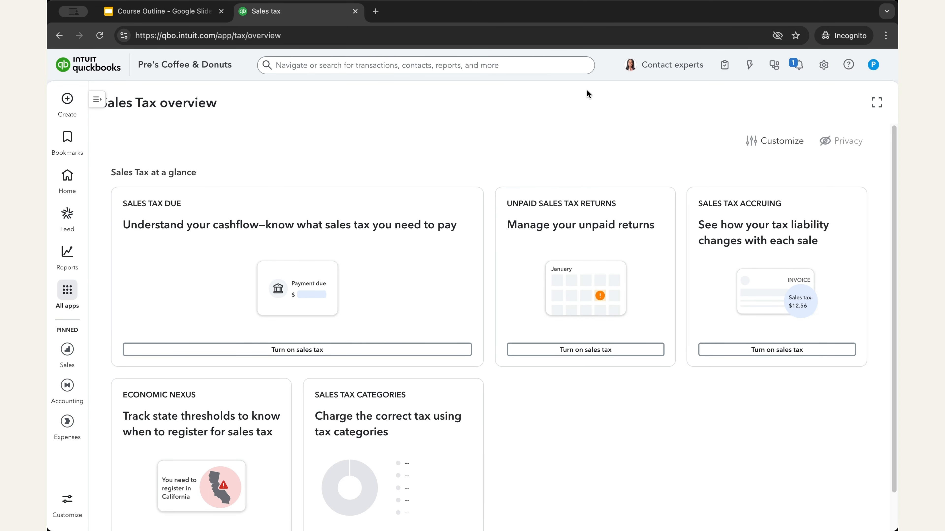
click(67, 290)
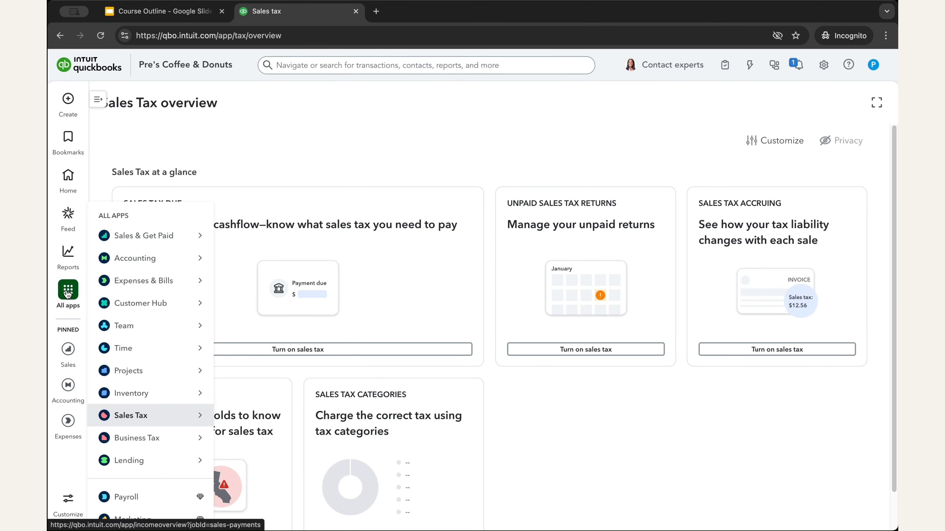
mouse_move(126, 415)
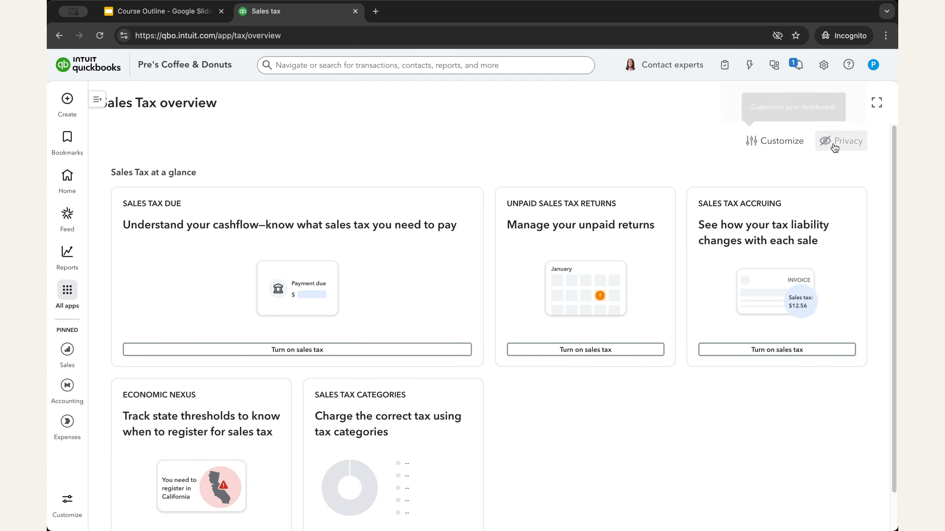
scroll(687, 471, down, 1)
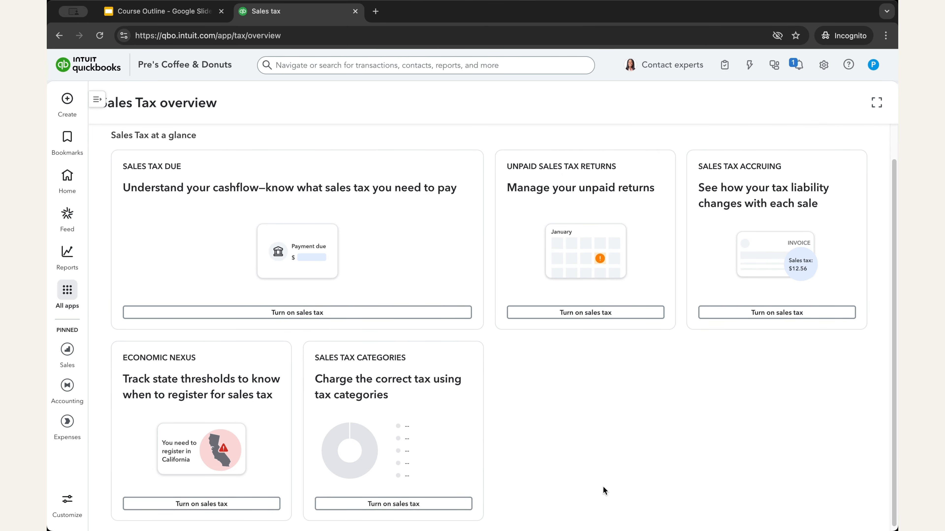
scroll(603, 490, up, 1)
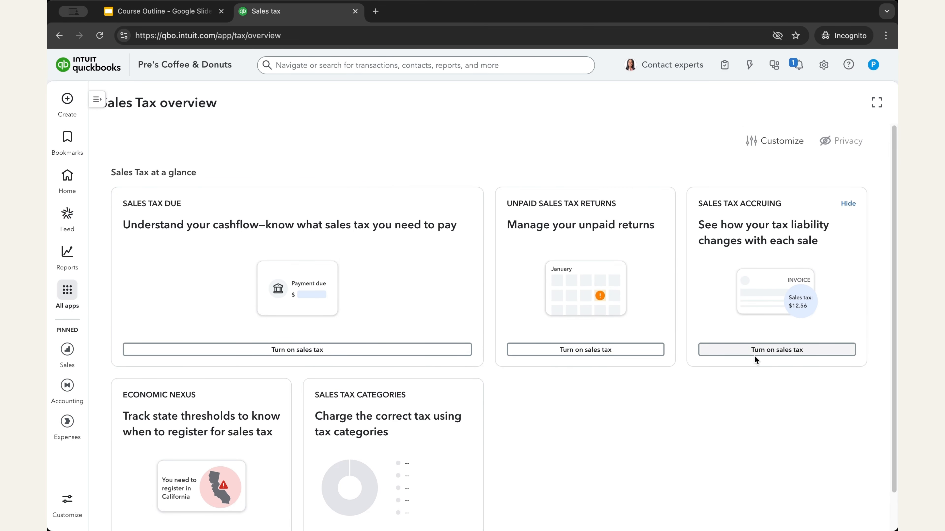
Start the sales tax setup and continue with the saved business address after checking its edit form
click(311, 350)
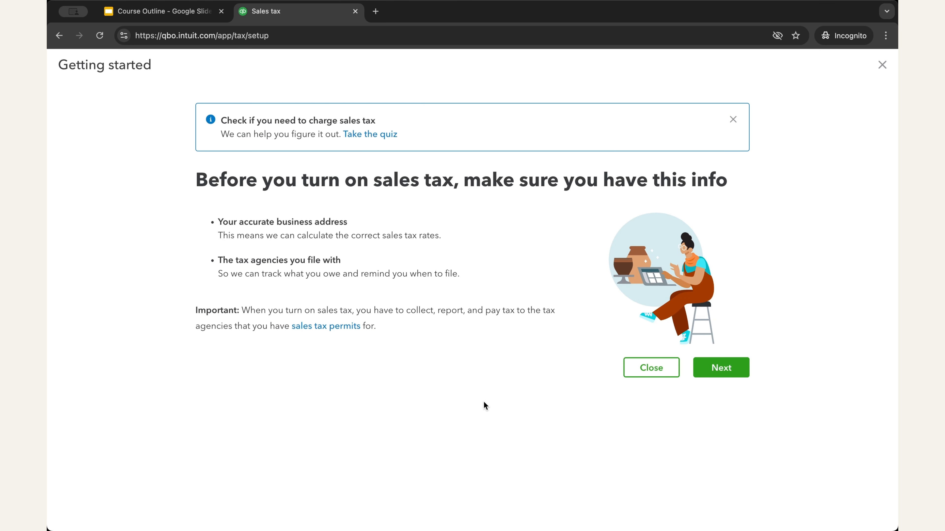
click(725, 369)
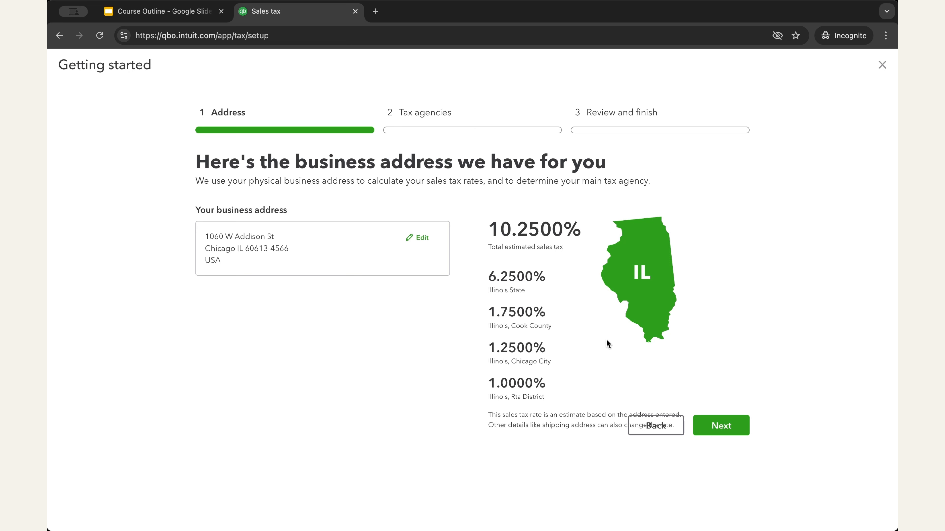
click(422, 240)
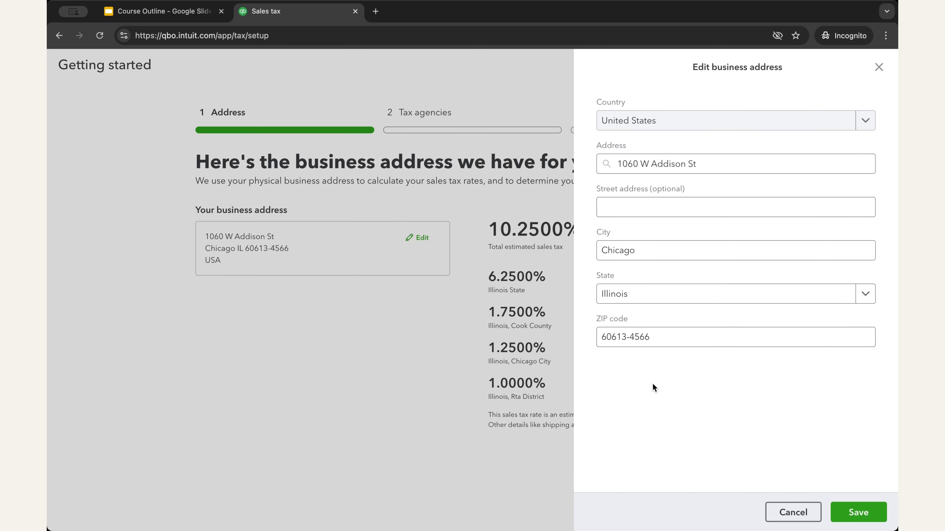
click(878, 67)
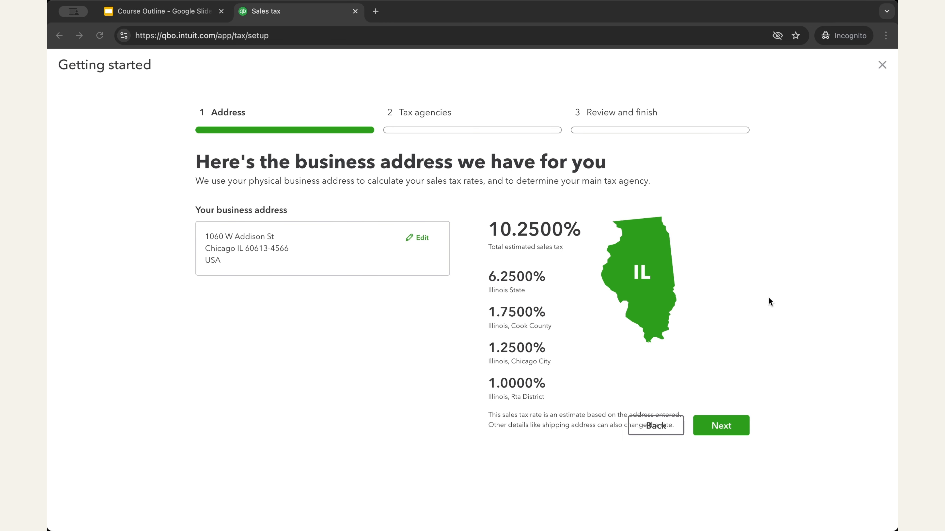
click(732, 426)
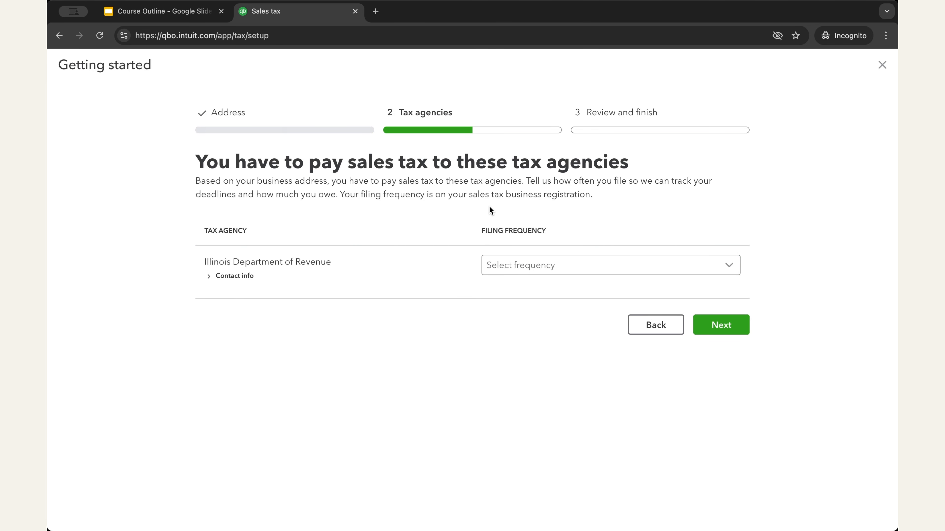
Set the Illinois Department of Revenue filing frequency to Monthly and continue to the other agencies question
click(580, 274)
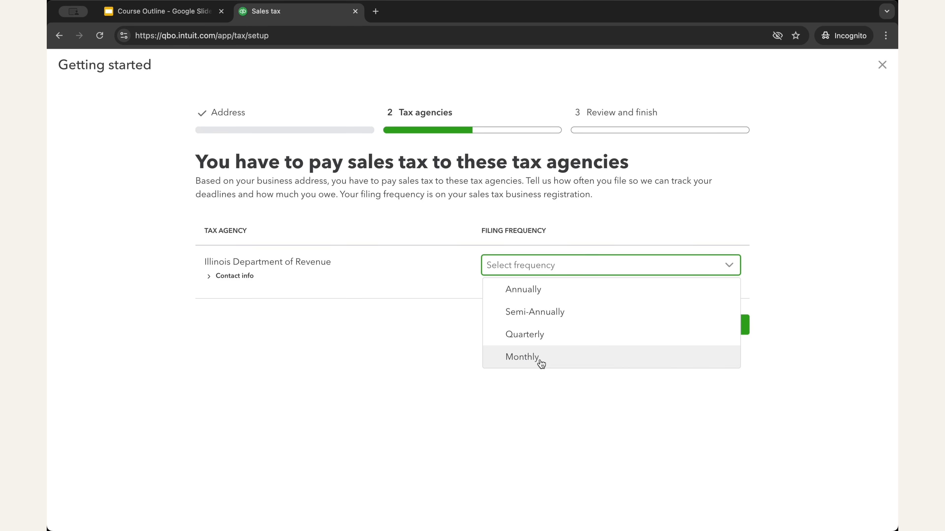
click(581, 365)
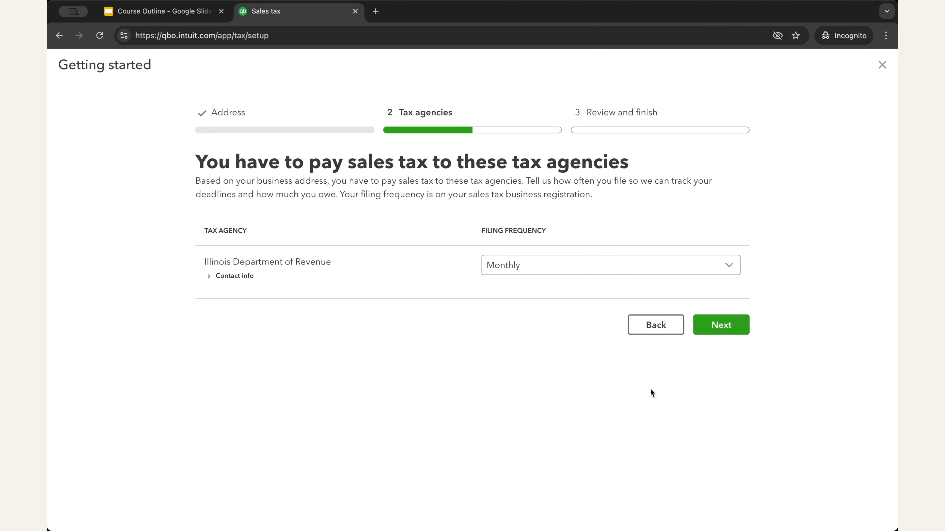
click(726, 331)
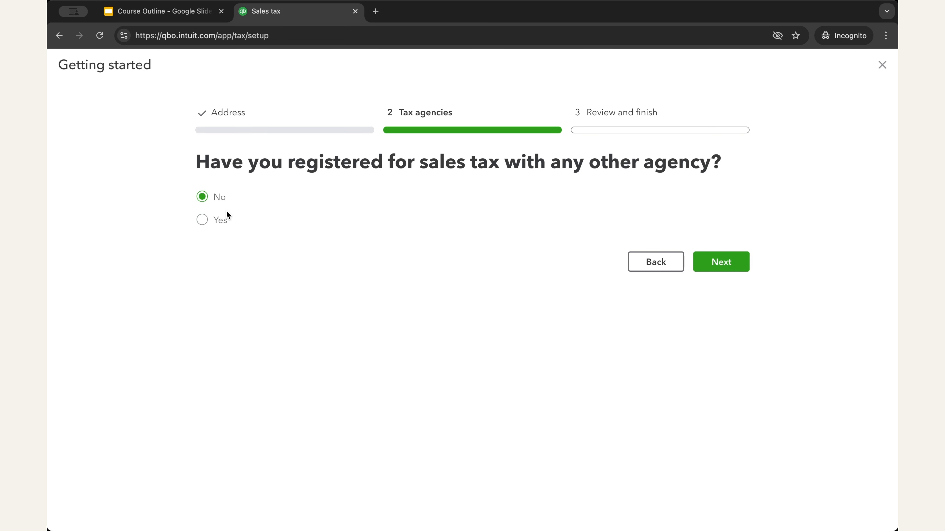
Answer Yes to being registered with another agency and browse the available tax agencies without choosing one
click(204, 221)
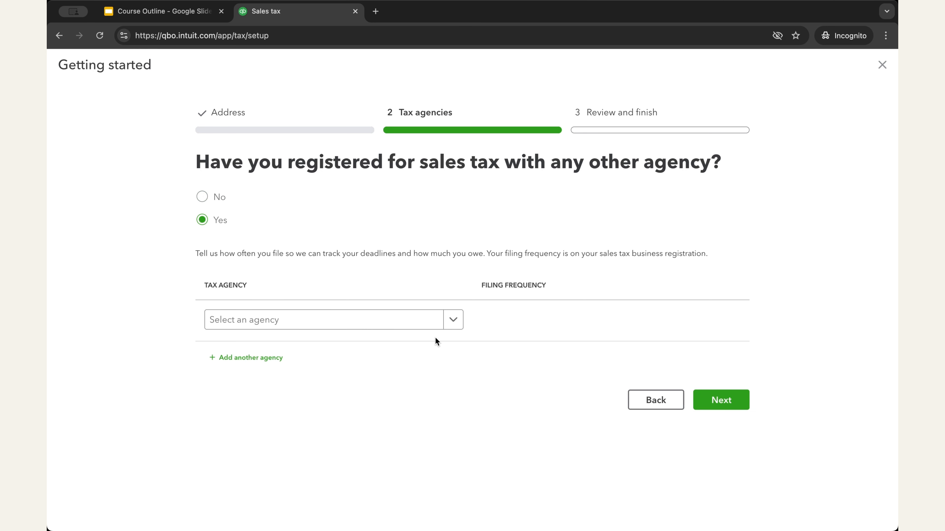
click(453, 321)
scroll(407, 369, down, 5)
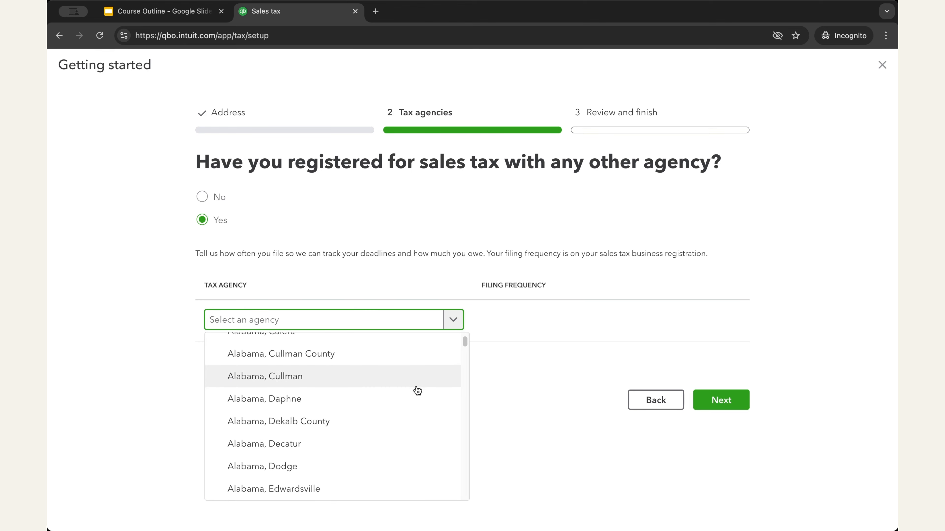
scroll(418, 389, down, 15)
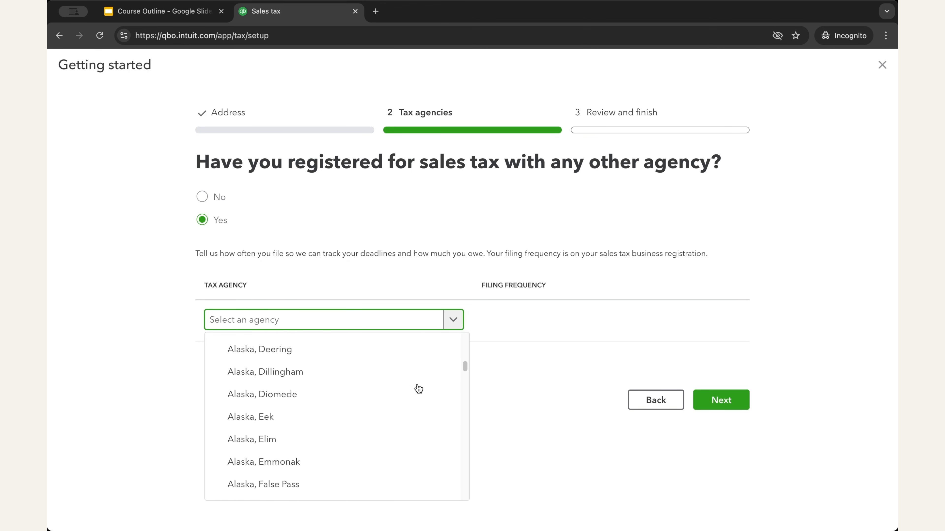
scroll(419, 389, down, 4)
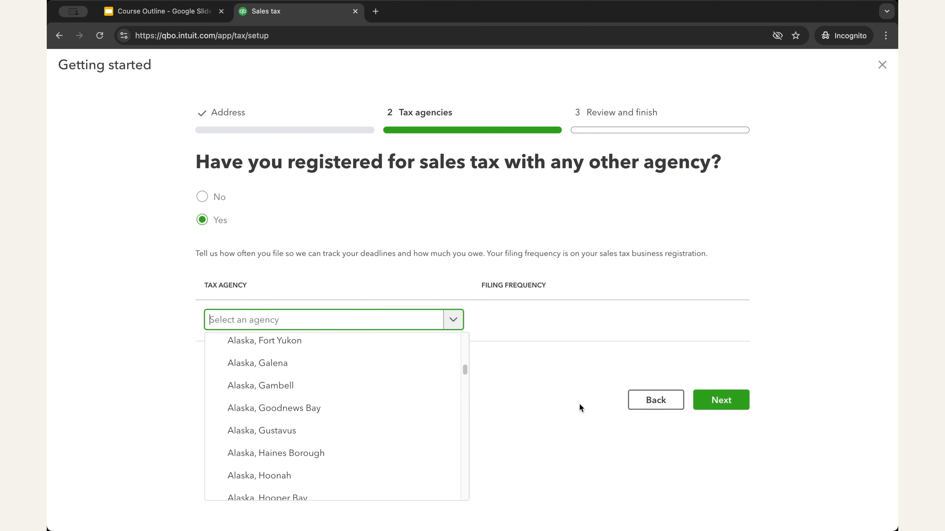
click(805, 286)
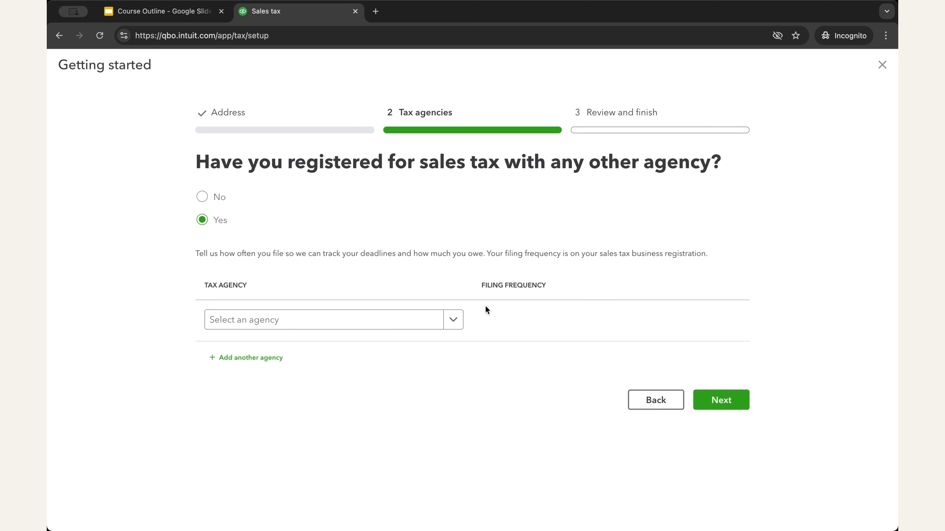
Answer No to registration with other agencies and try to finish turning on sales tax
click(210, 200)
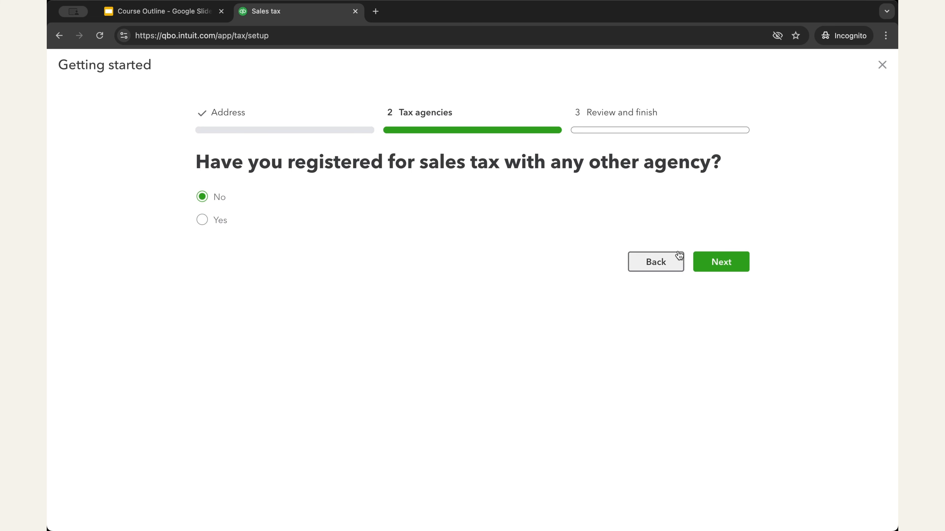
click(726, 262)
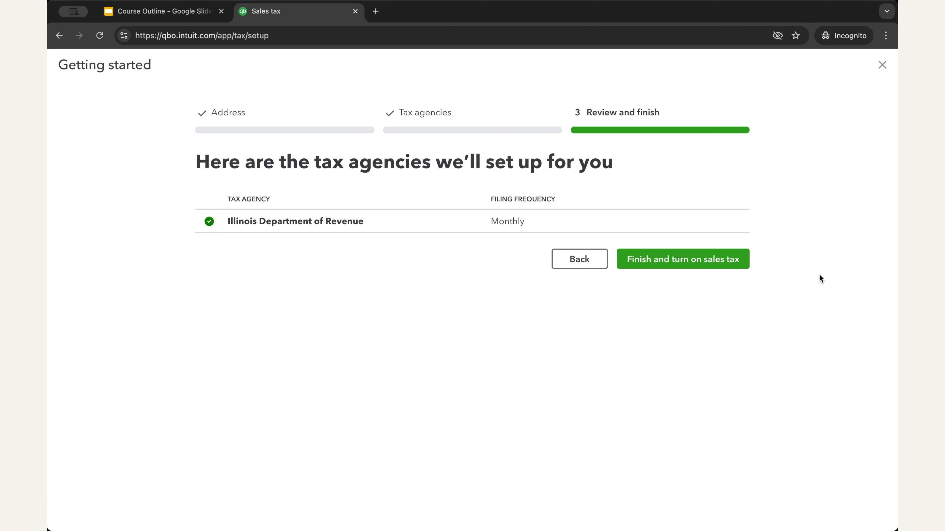
click(679, 262)
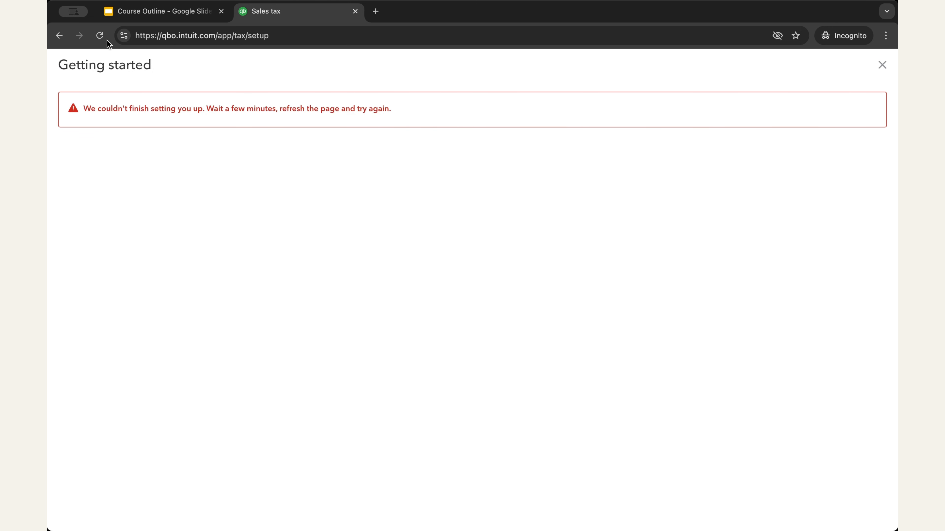
Reload and close the sales tax setup, and reopen the Sales Tax overview with the app list collapsed
click(99, 35)
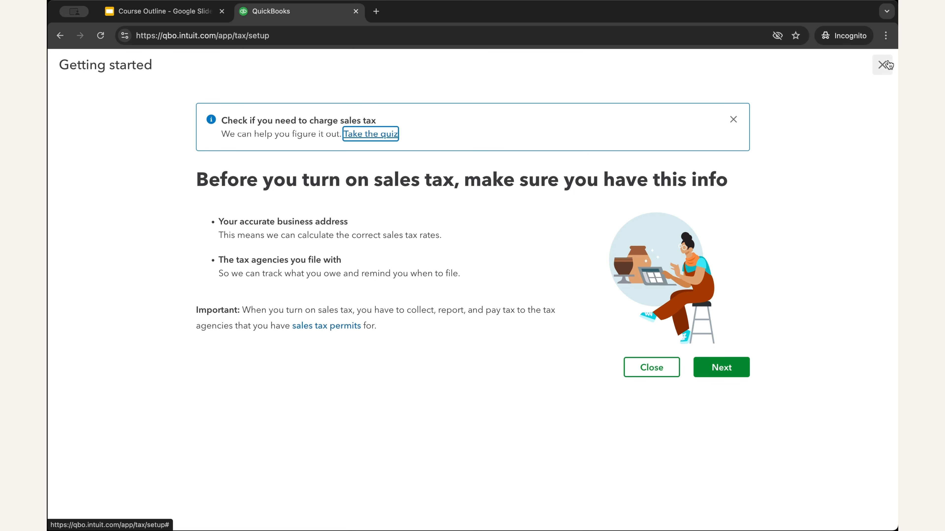
click(884, 64)
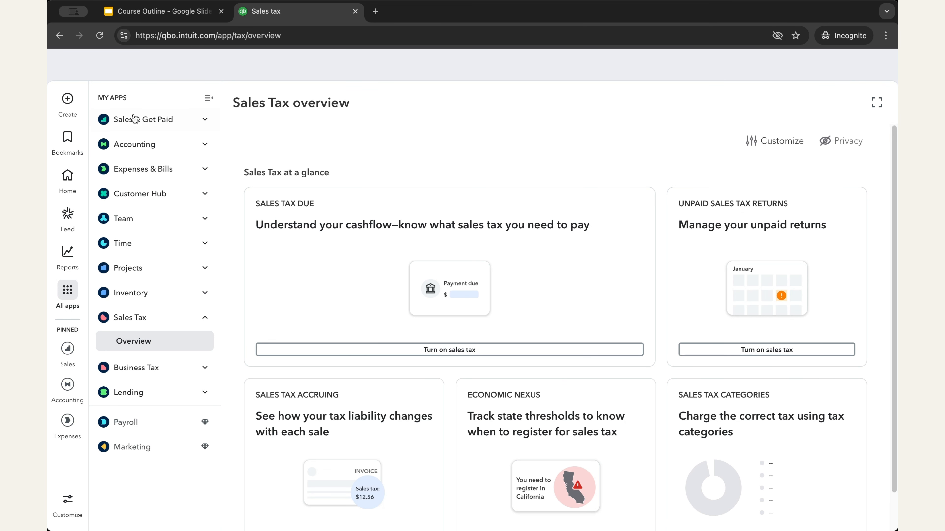
click(101, 76)
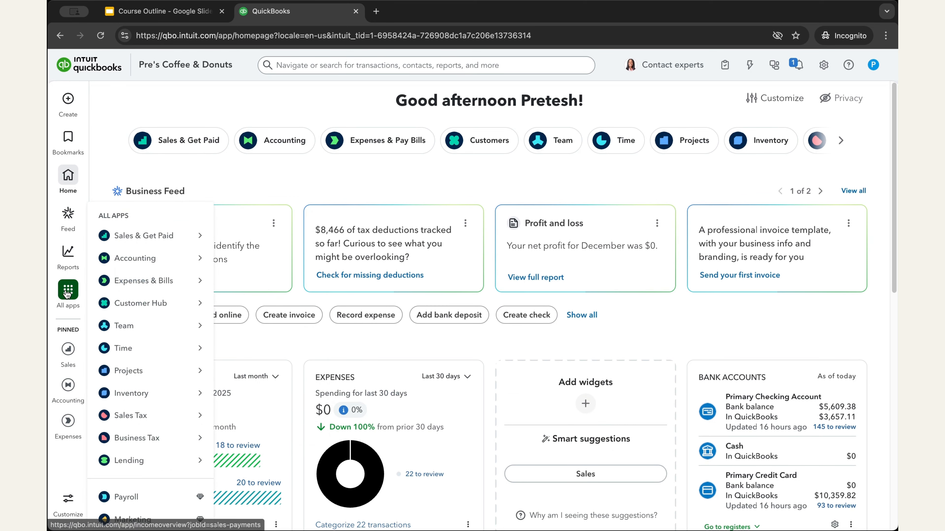
click(168, 415)
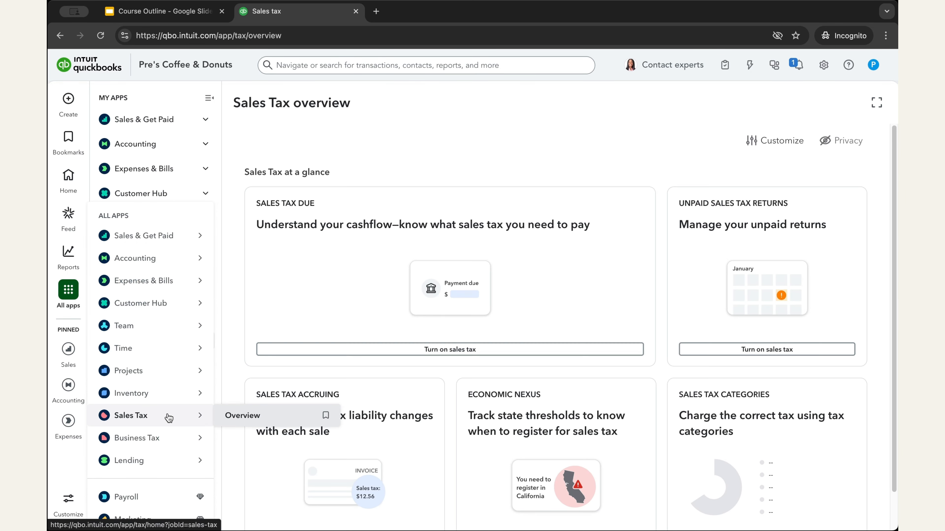
click(210, 105)
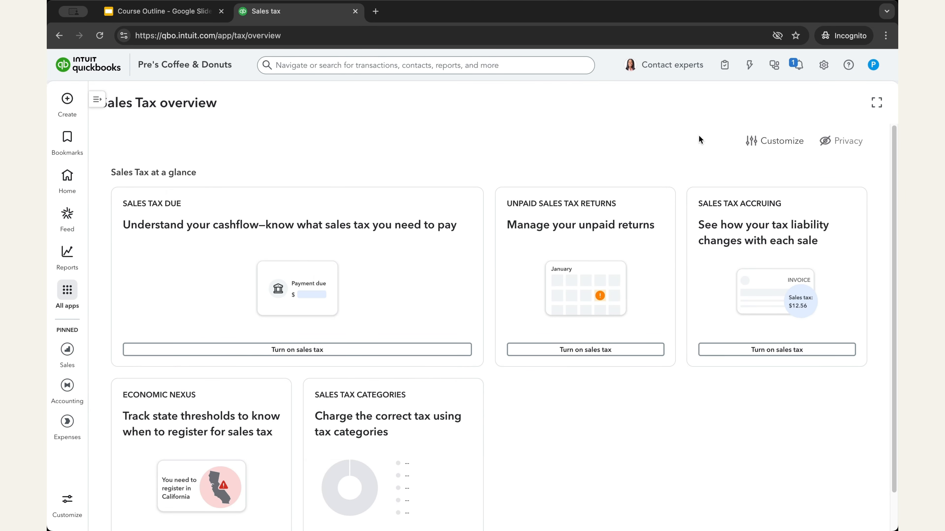
Restart the sales tax setup and accept the saved business address
click(262, 357)
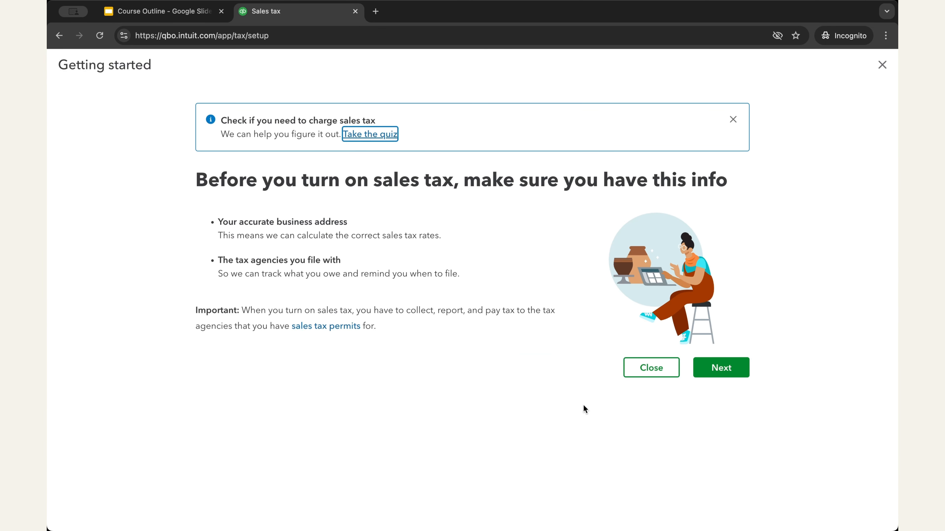
click(718, 369)
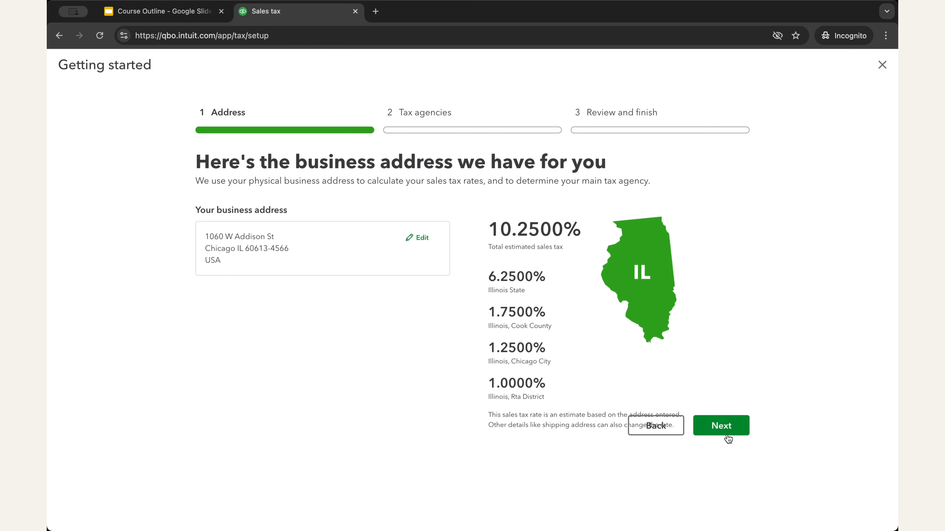
click(714, 437)
Choose Monthly as the filing frequency for the Illinois Department of Revenue and continue
click(548, 272)
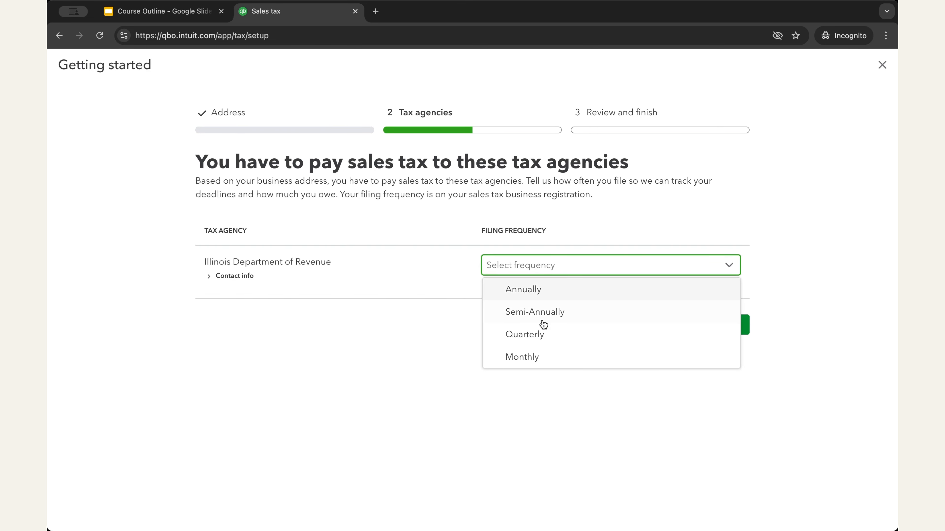
click(540, 357)
click(721, 327)
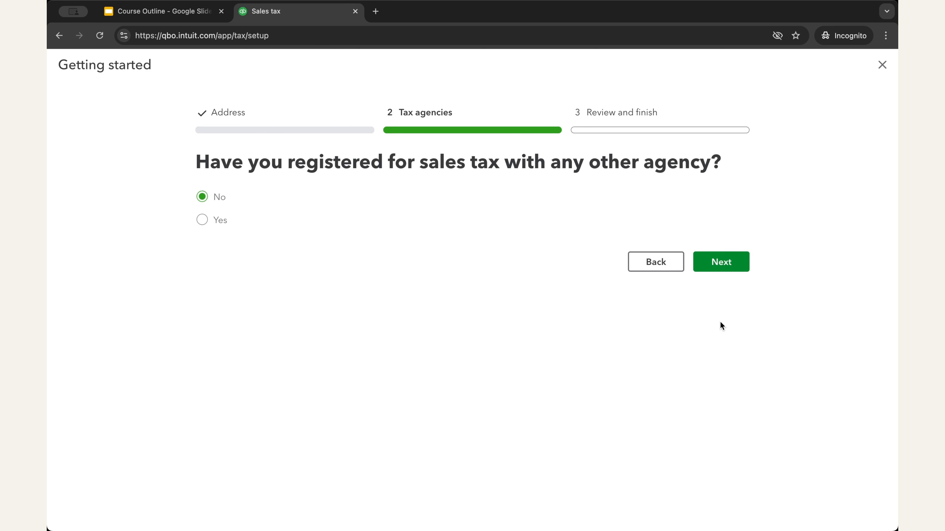
Keep No for other agency registrations, try to finish turning on sales tax, and close the setup page
click(730, 268)
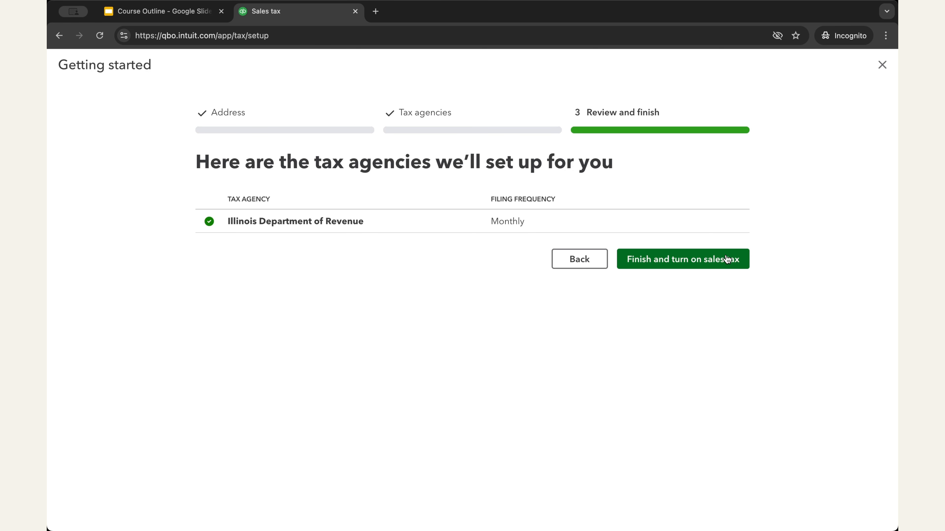
click(686, 263)
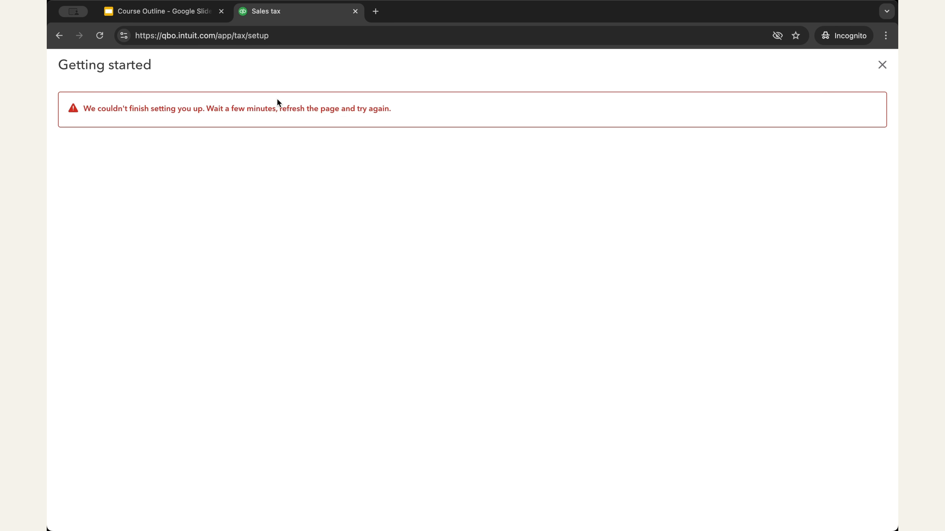
click(884, 70)
click(883, 67)
click(883, 68)
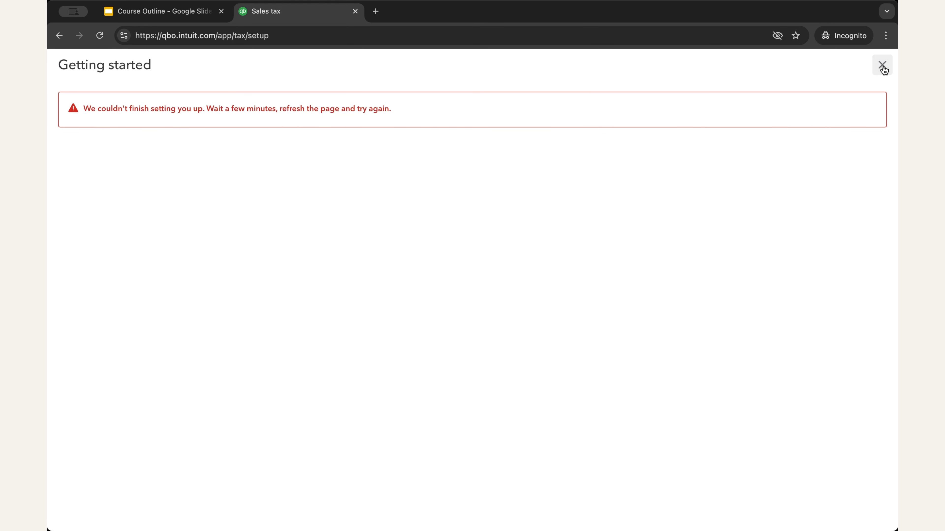
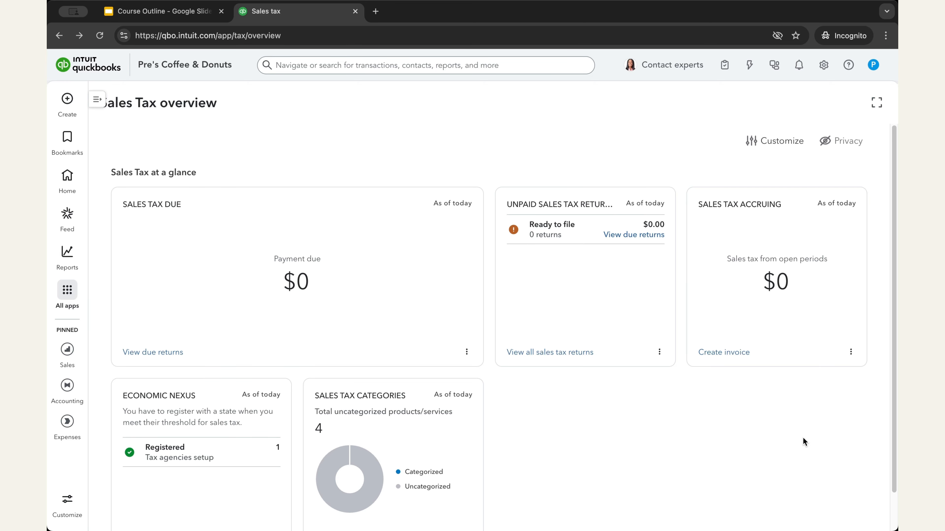
Open the Sales tax returns page to view the Illinois return's due date and tax period
click(68, 290)
mouse_move(202, 416)
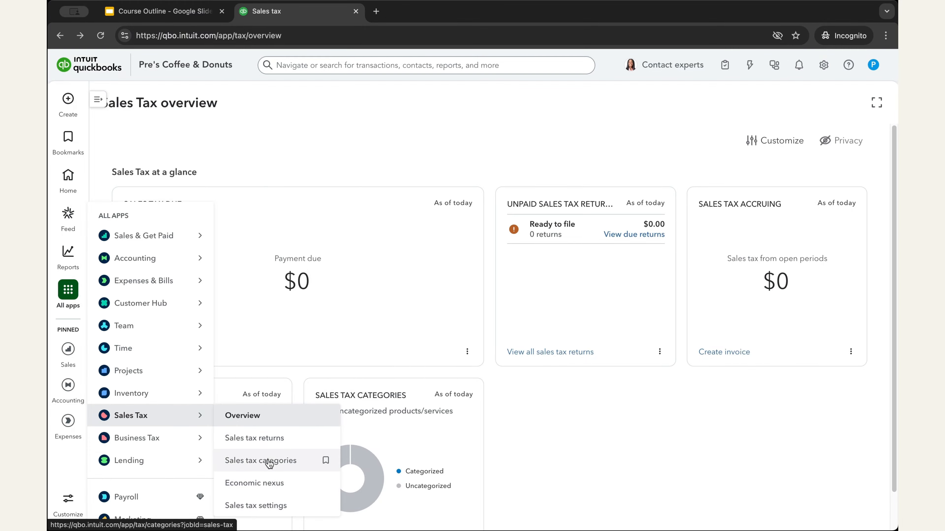
click(254, 438)
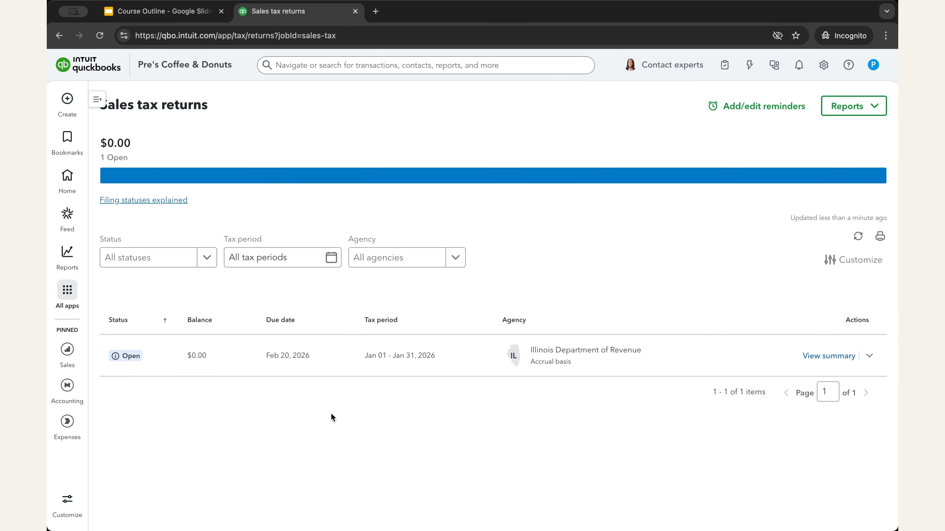
Open the Sales tax categories page and review the suggested category for each uncategorized service
click(67, 294)
mouse_move(148, 416)
click(254, 460)
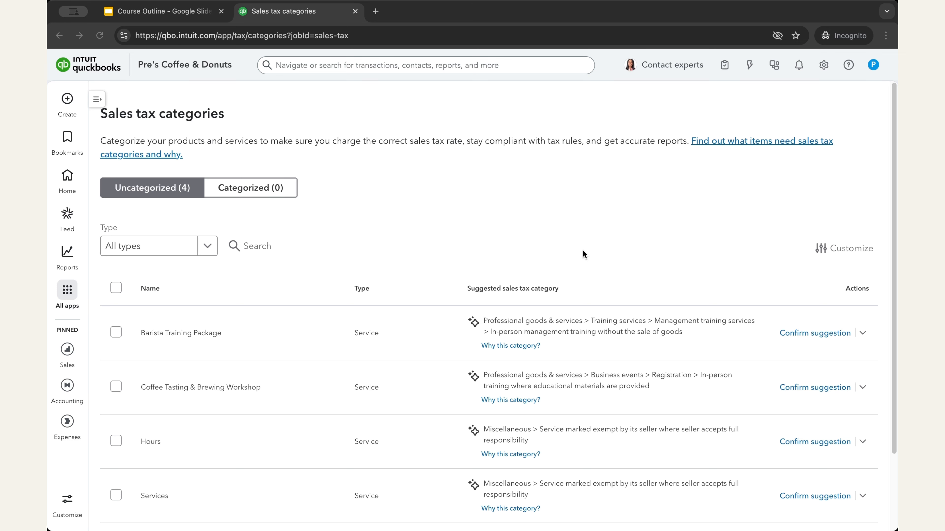
scroll(583, 253, down, 3)
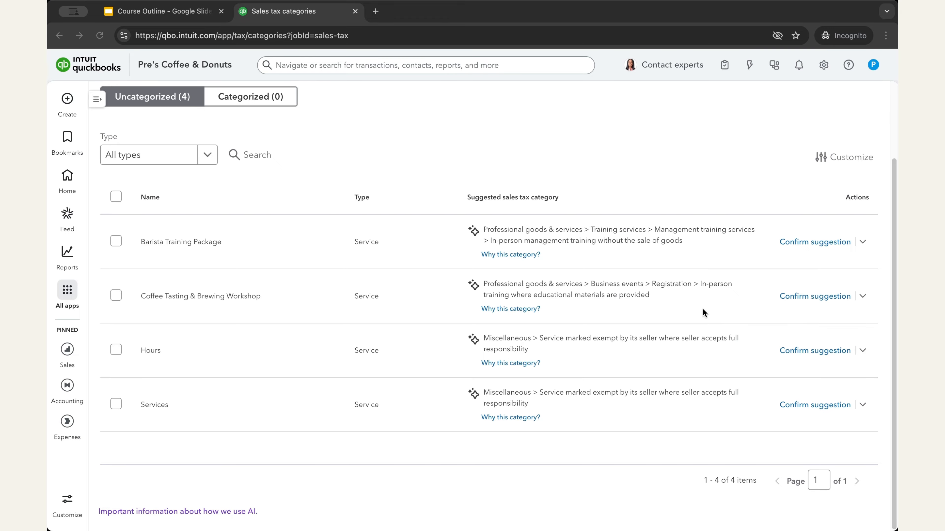
scroll(699, 295, up, 2)
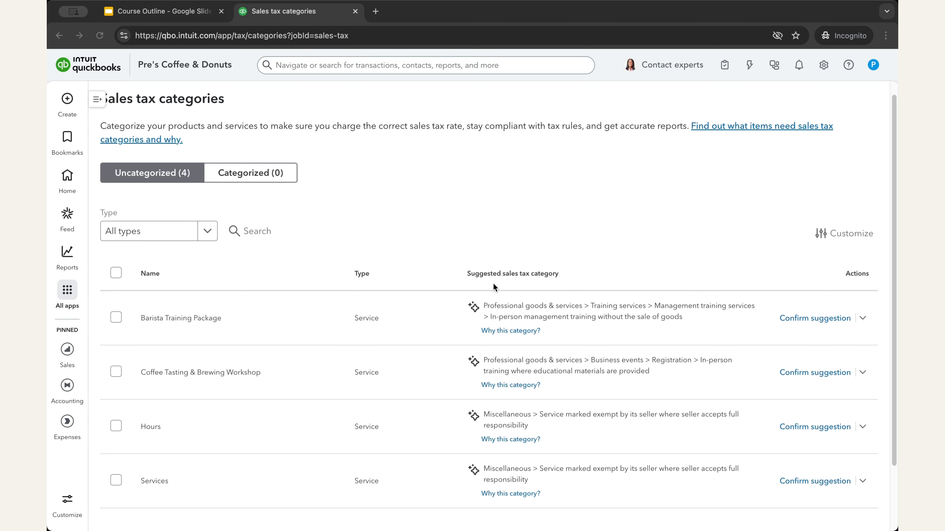
scroll(196, 427, down, 1)
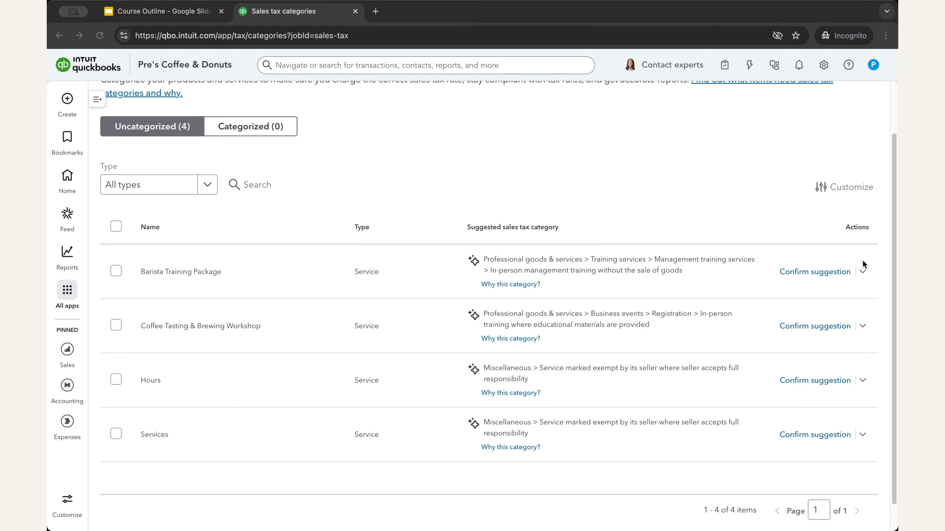
View the manual sales tax category choices for Barista Training Package and close them without selecting one
click(862, 271)
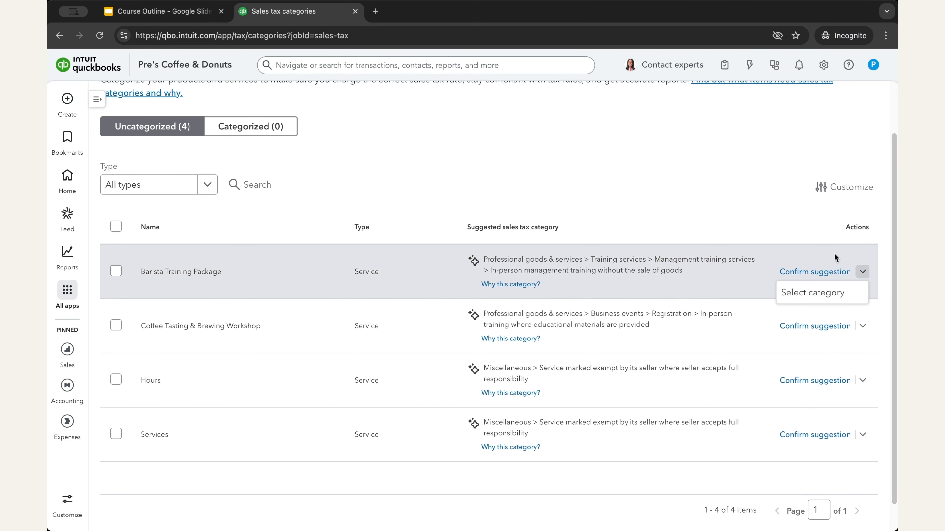
click(815, 294)
click(879, 68)
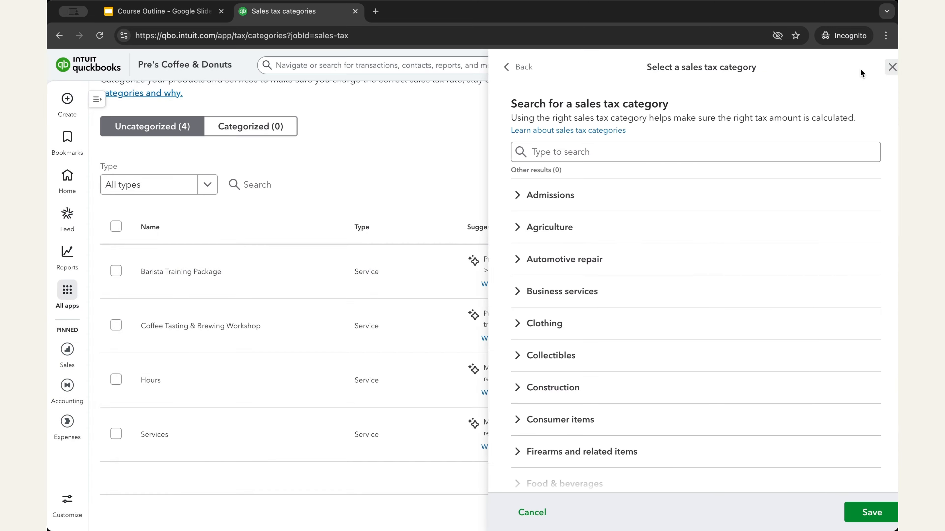
Open the sales tax settings and view the custom sales tax rate form, closing it without saving
click(67, 290)
mouse_move(179, 417)
click(257, 506)
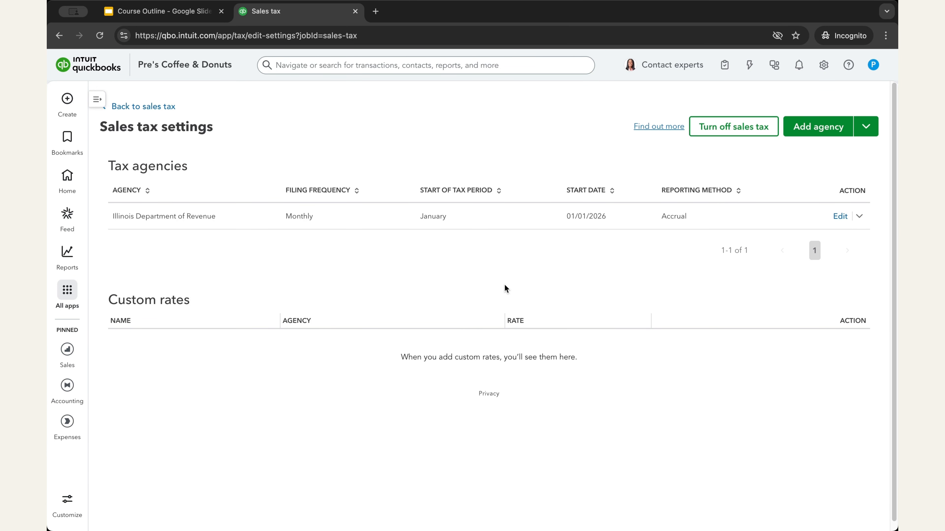
click(865, 126)
click(837, 149)
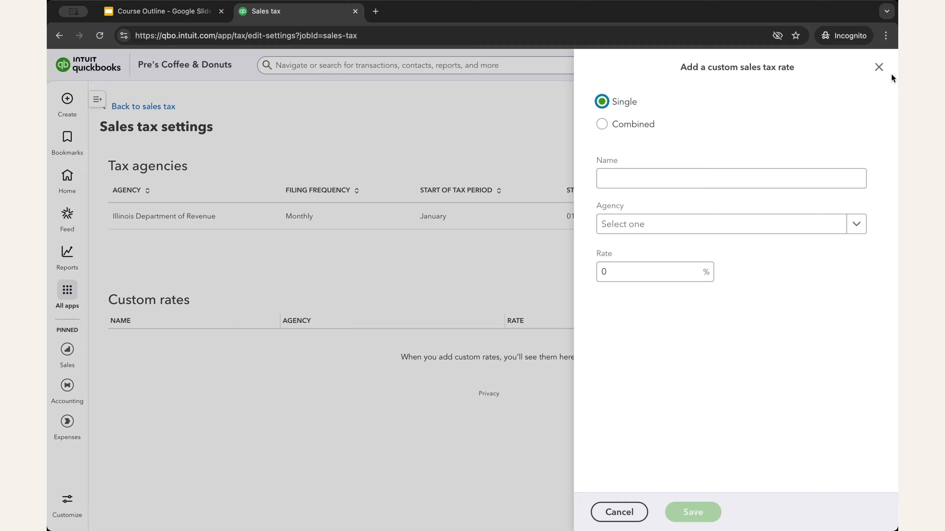
click(879, 67)
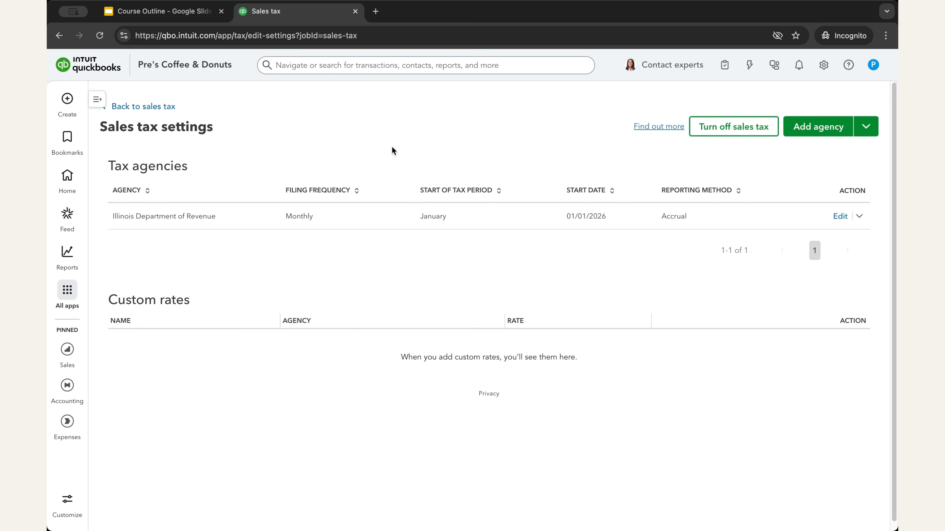
Create a new invoice for Test Customer and go to its product or service lines
click(67, 100)
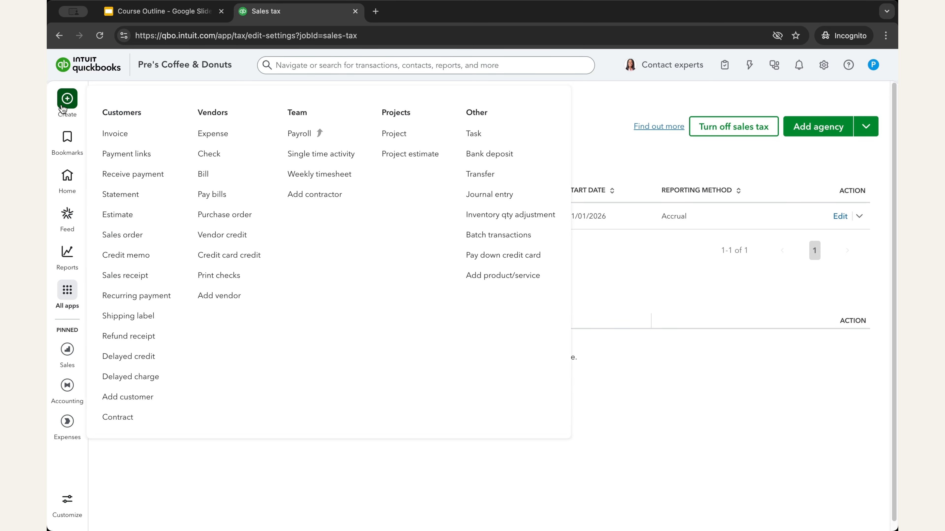
click(122, 132)
scroll(246, 293, down, 5)
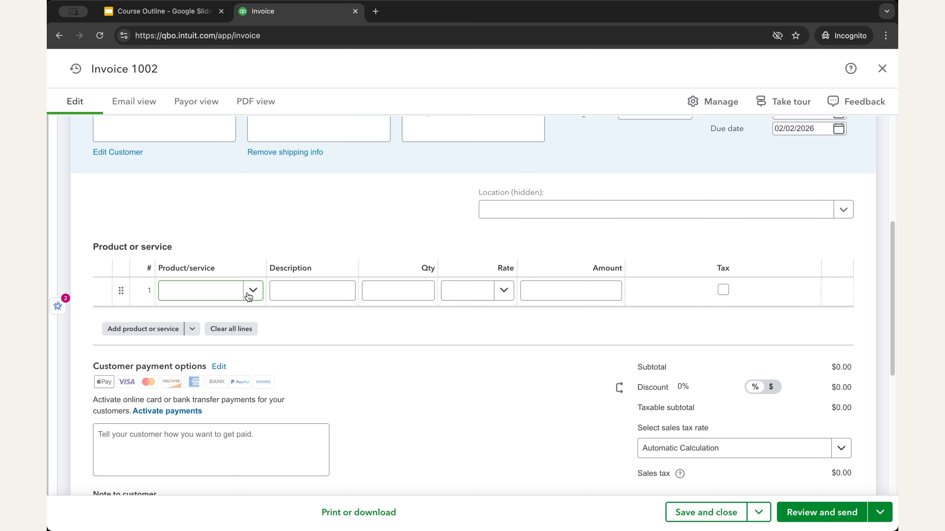
Try adding an existing item to the first invoice line as taxable, and delete that line
click(255, 297)
click(208, 402)
scroll(335, 316, down, 1)
click(725, 260)
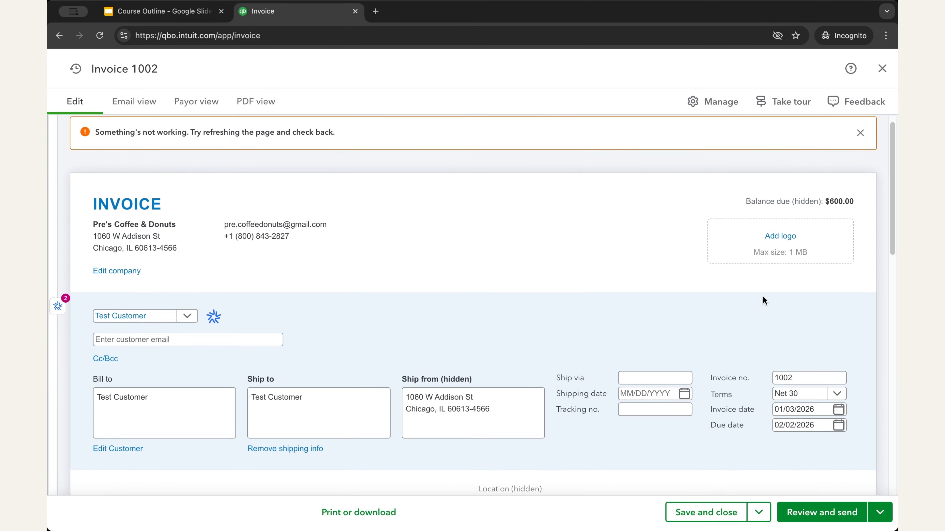
scroll(766, 294, up, 5)
click(837, 345)
Start a new item named Coffee Beans from the first invoice line and change its item type from service to product
click(255, 346)
click(244, 369)
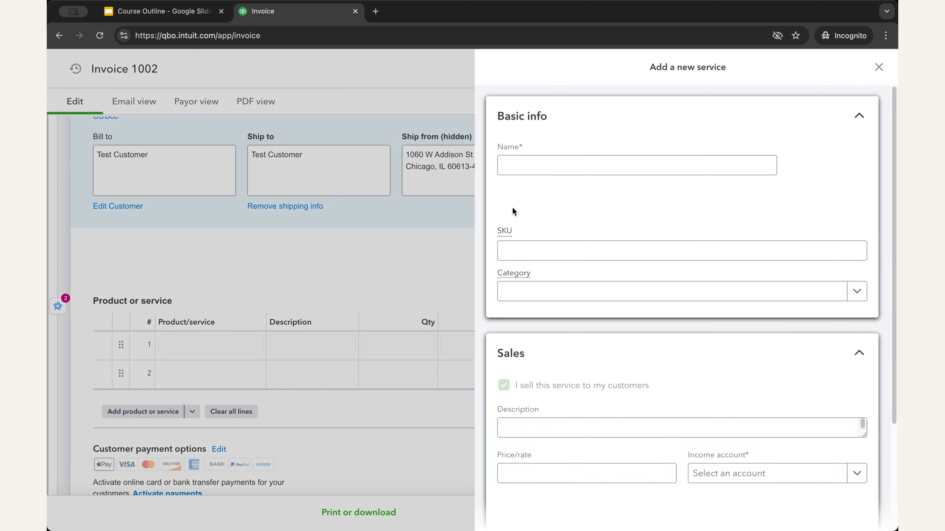
text(C)
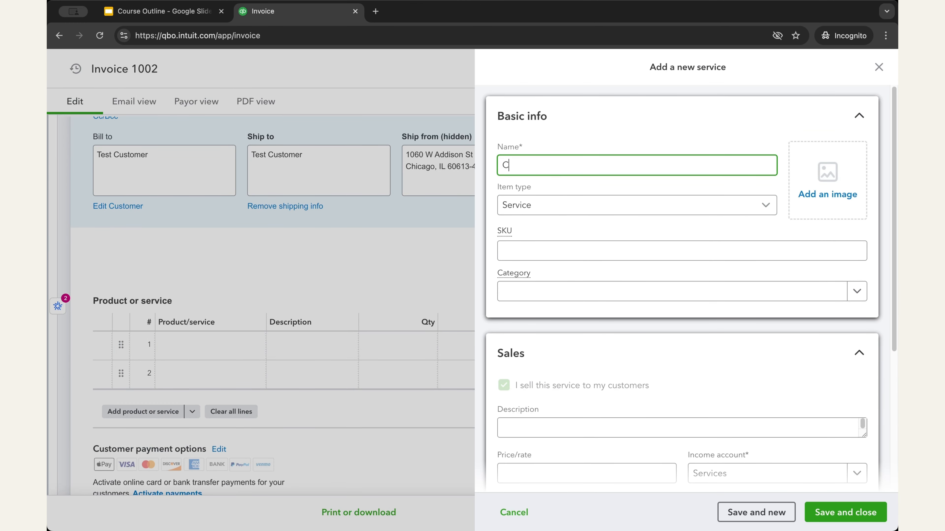
text(offee Veansa)
key(BackSpace)
key(BackSpace)
key(BackSpace)
key(BackSpace)
key(BackSpace)
key(BackSpace)
text(Beans)
click(534, 205)
click(548, 274)
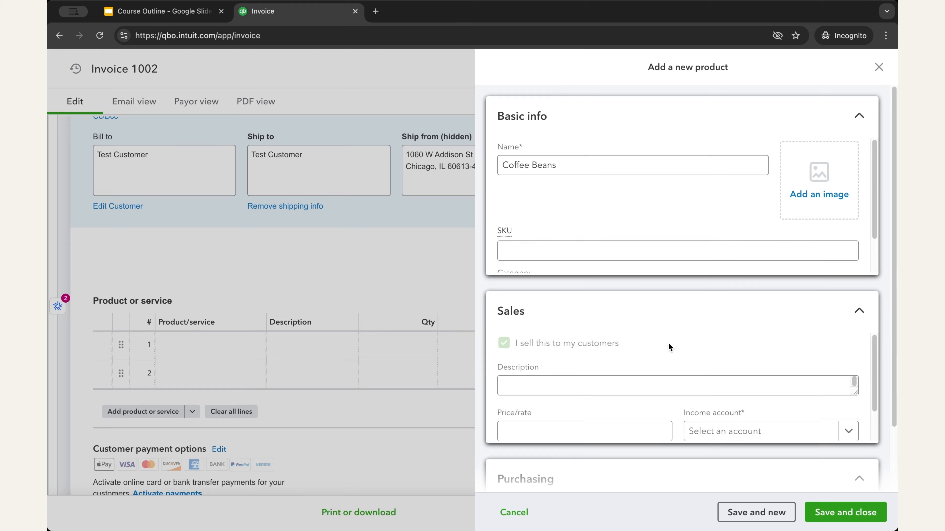
Set the Coffee Beans price to 20, choose its income account, and save the product to the invoice
scroll(654, 358, down, 5)
click(564, 245)
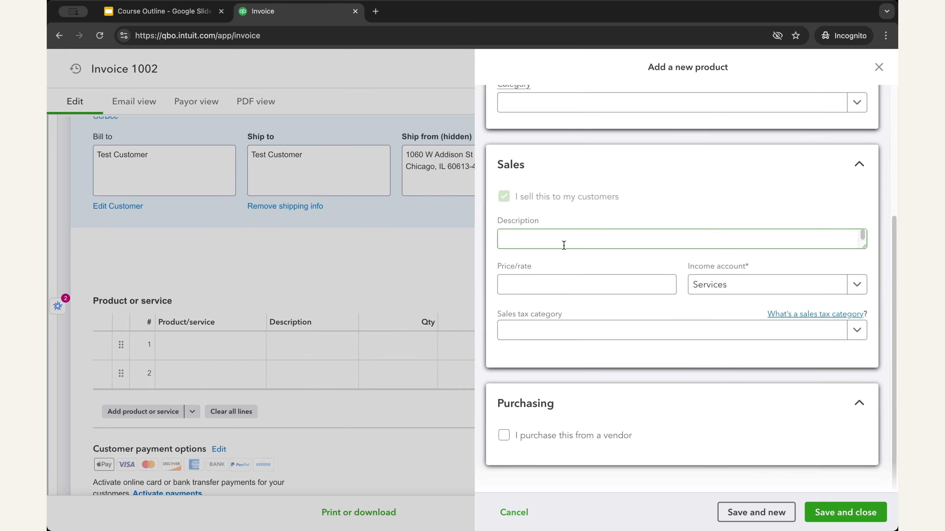
click(555, 286)
text(20)
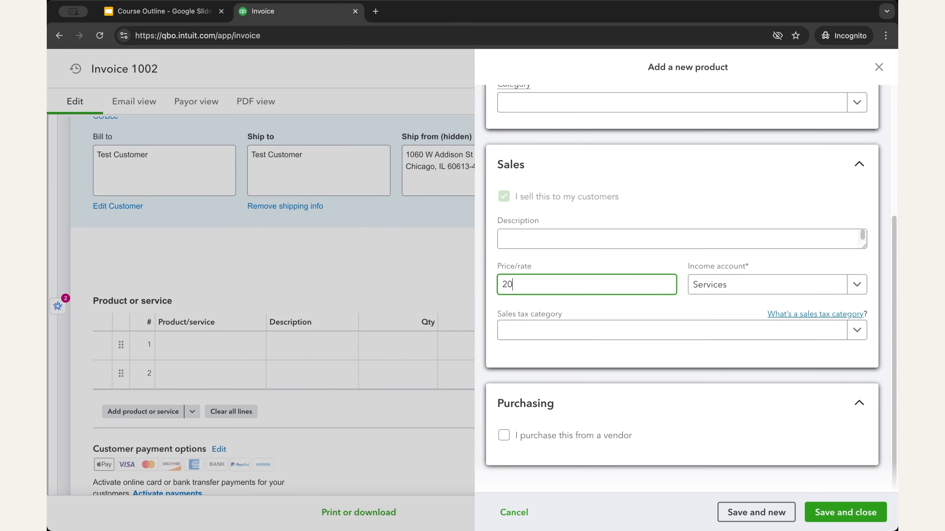
click(728, 286)
click(846, 512)
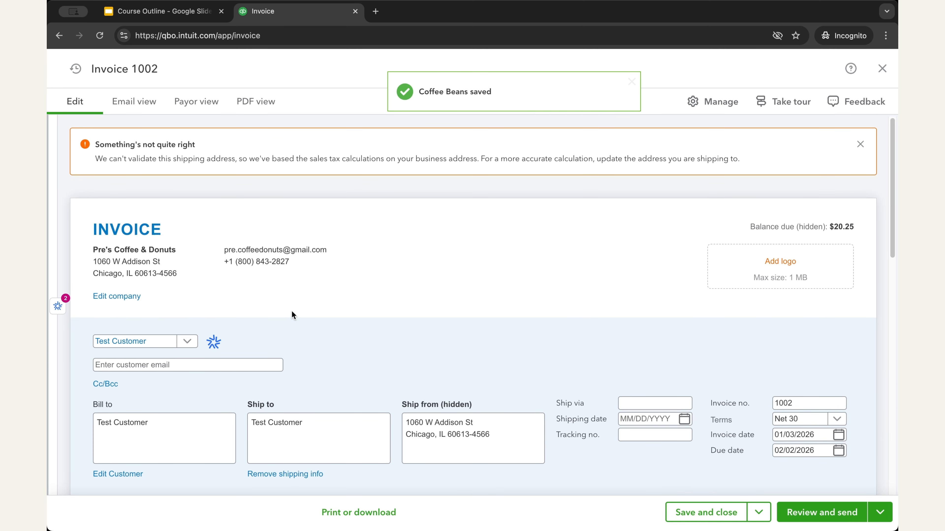
Review the invoice's shipping addresses, the taxable Coffee Beans line and the sales tax calculation in the totals
scroll(365, 359, down, 5)
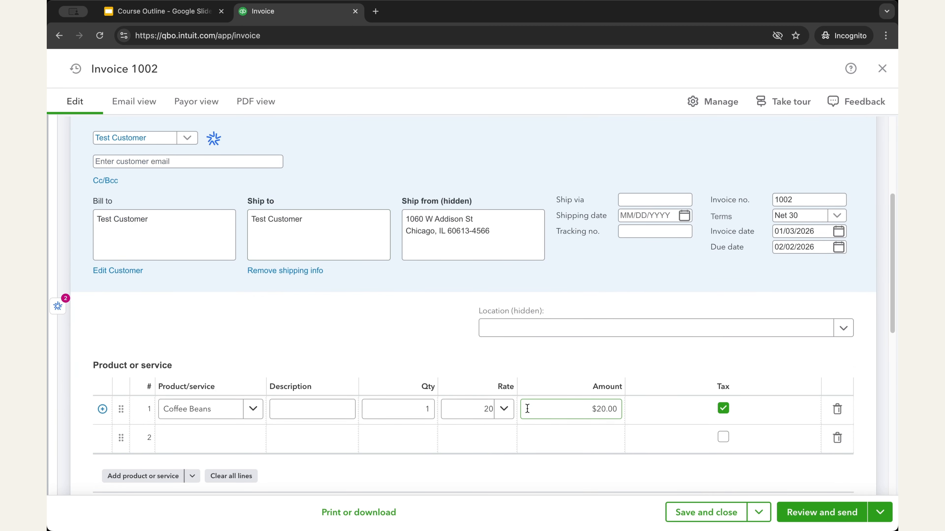
scroll(521, 391, up, 5)
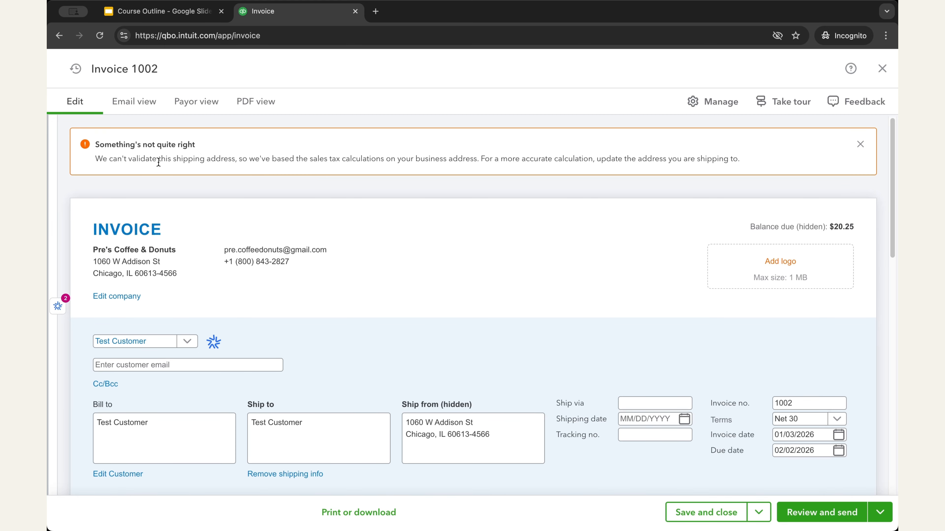
scroll(483, 376, down, 3)
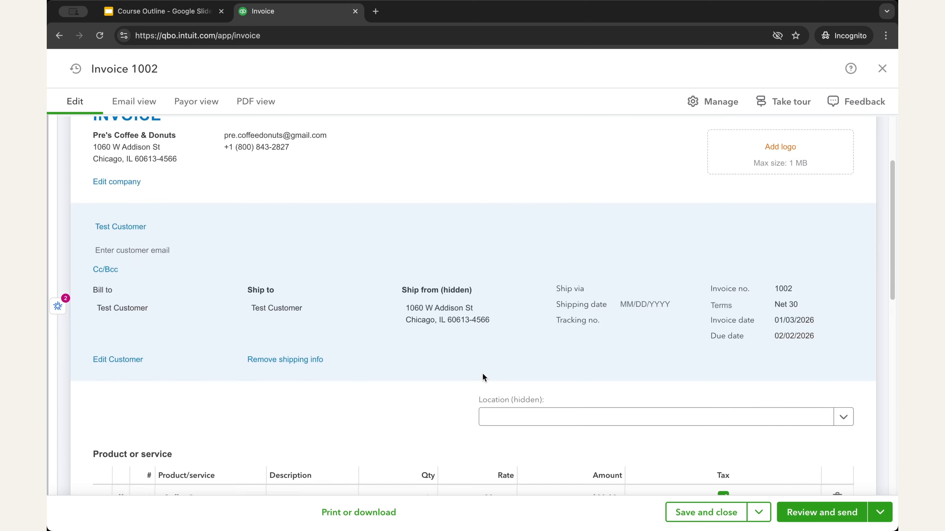
scroll(485, 375, up, 3)
click(321, 426)
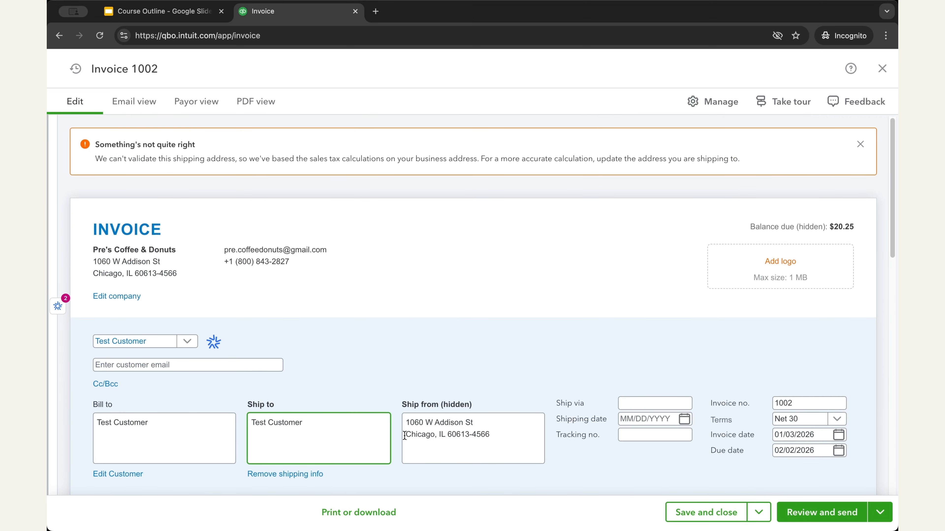
scroll(529, 402, down, 1)
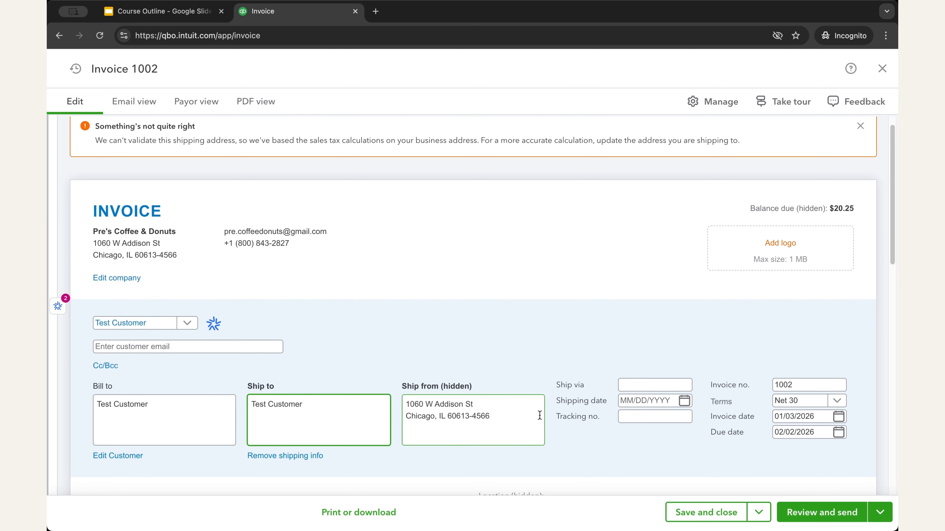
scroll(529, 402, down, 15)
scroll(647, 431, up, 10)
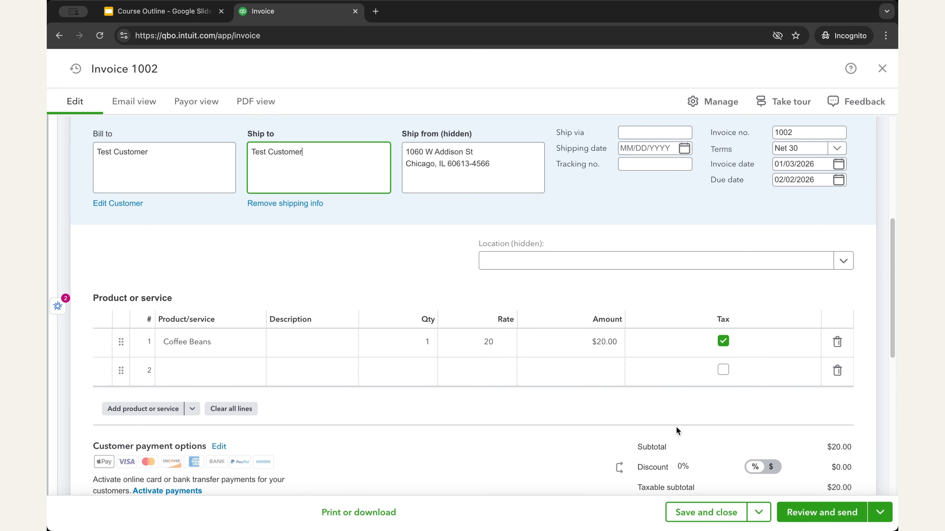
scroll(676, 427, down, 5)
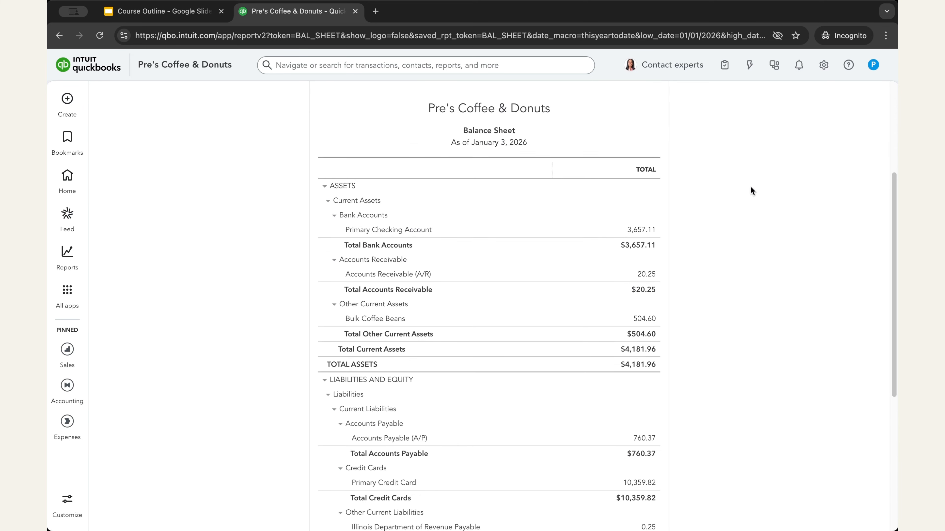
Open the transactions behind Illinois Department of Revenue Payable on the Balance Sheet
scroll(751, 186, down, 5)
scroll(750, 190, down, 2)
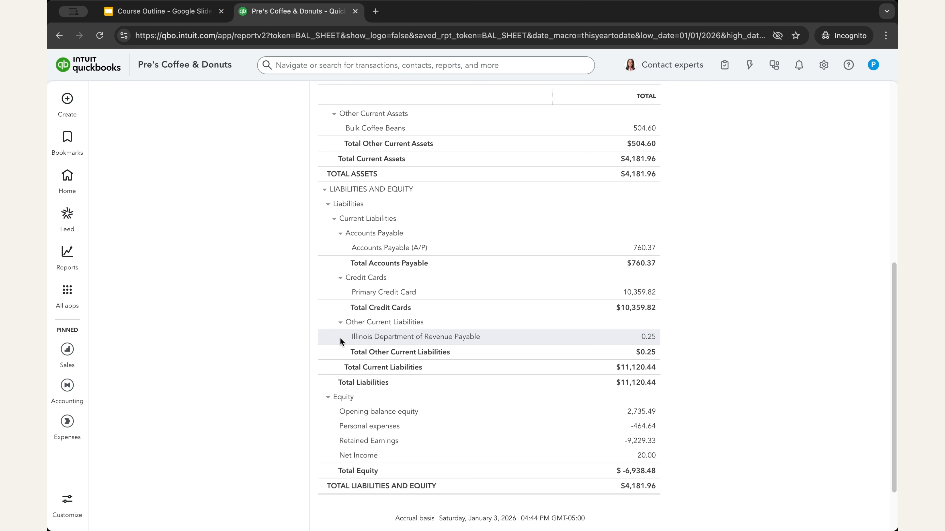
click(648, 338)
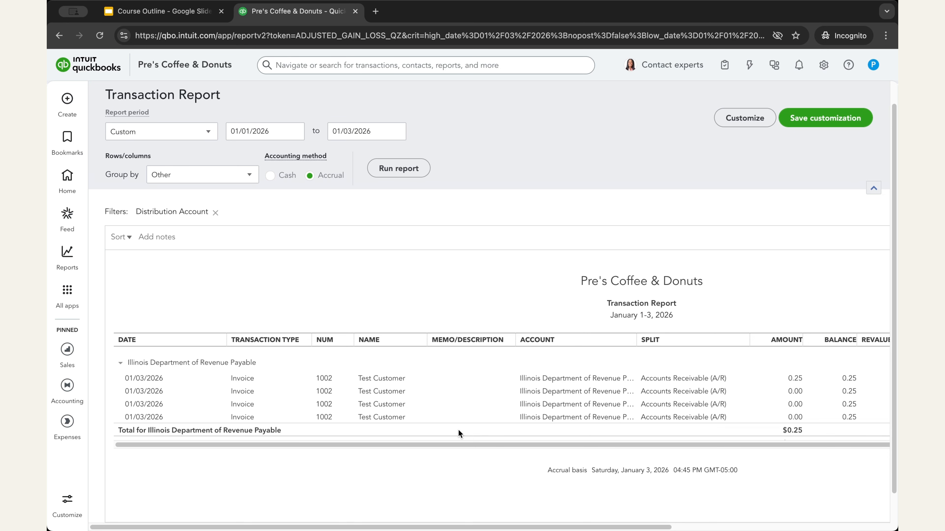
Return to the Sales tax returns page and view the actions available for the Illinois Department of Revenue return
click(67, 290)
mouse_move(154, 416)
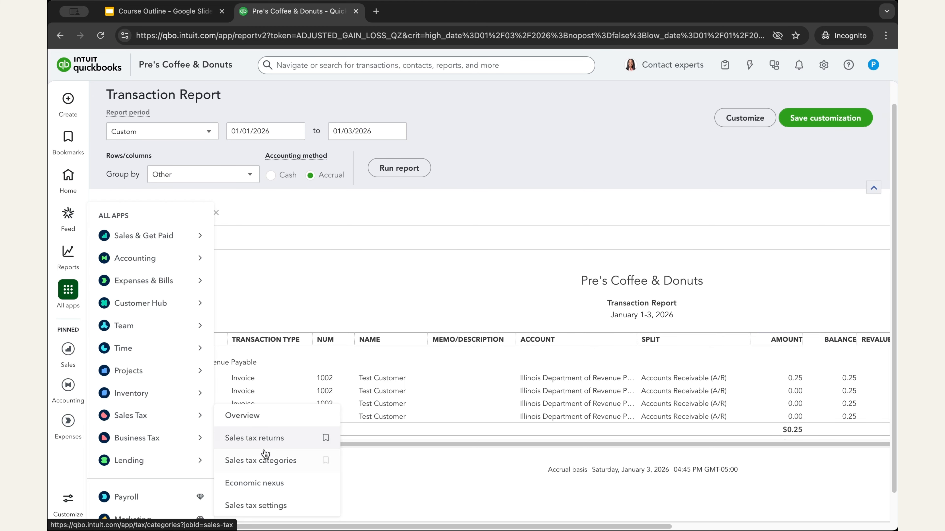
click(262, 437)
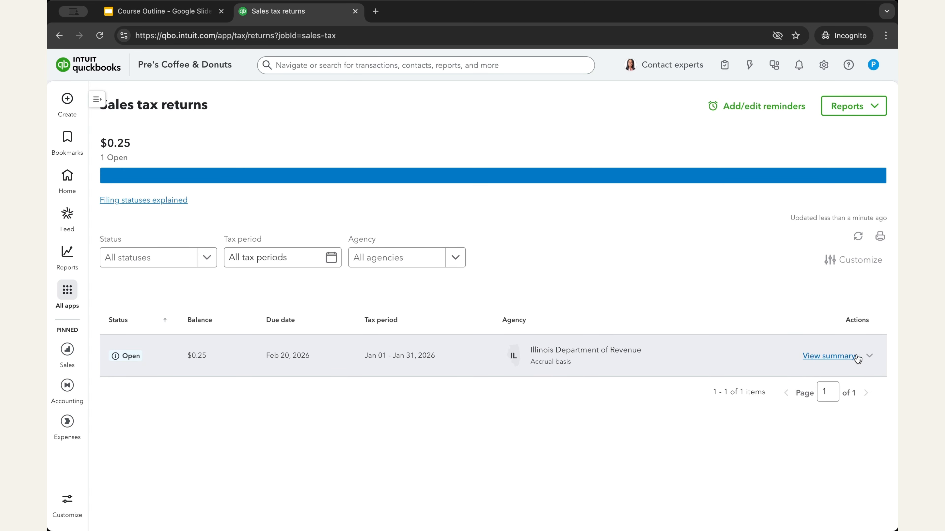
click(871, 358)
click(697, 257)
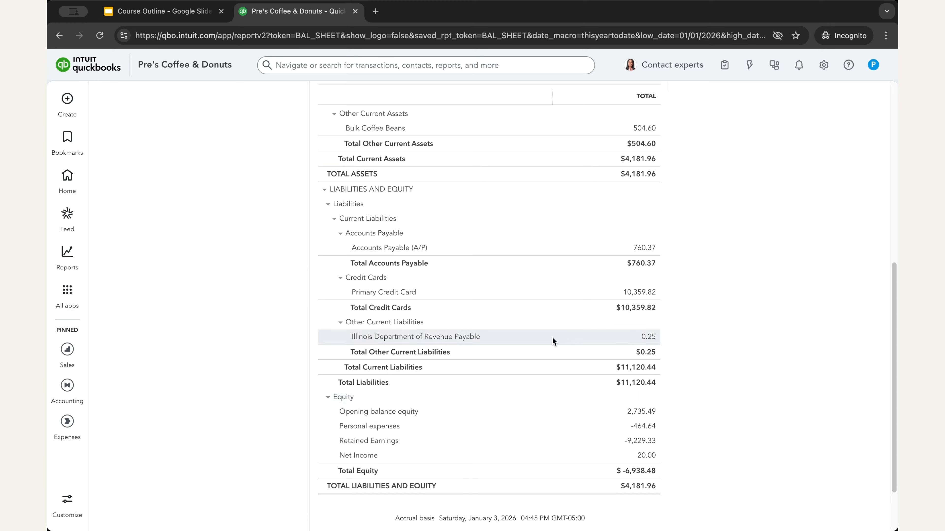
Open Invoice 1002 from the Illinois Department of Revenue Payable transactions to check its sales tax, and switch to the Google Slides course outline
click(647, 337)
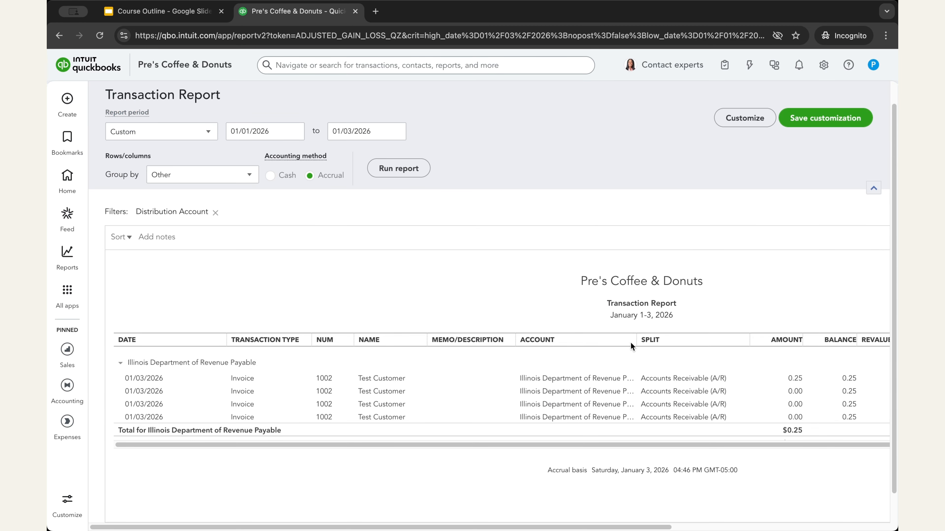
click(793, 378)
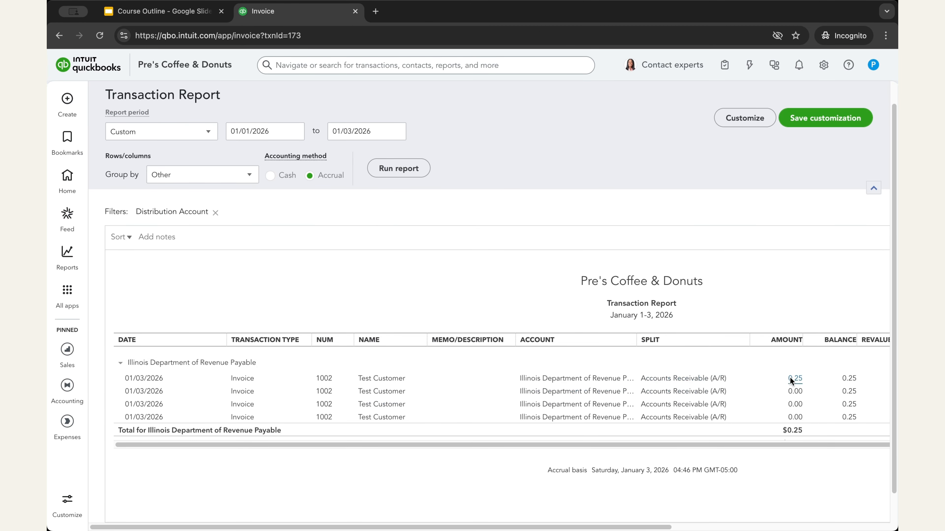
scroll(512, 300, down, 15)
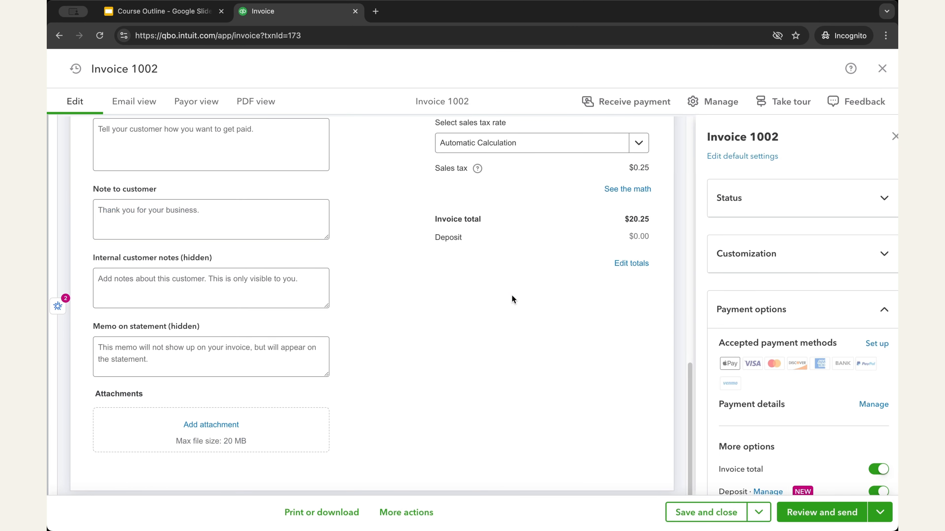
click(406, 512)
click(165, 11)
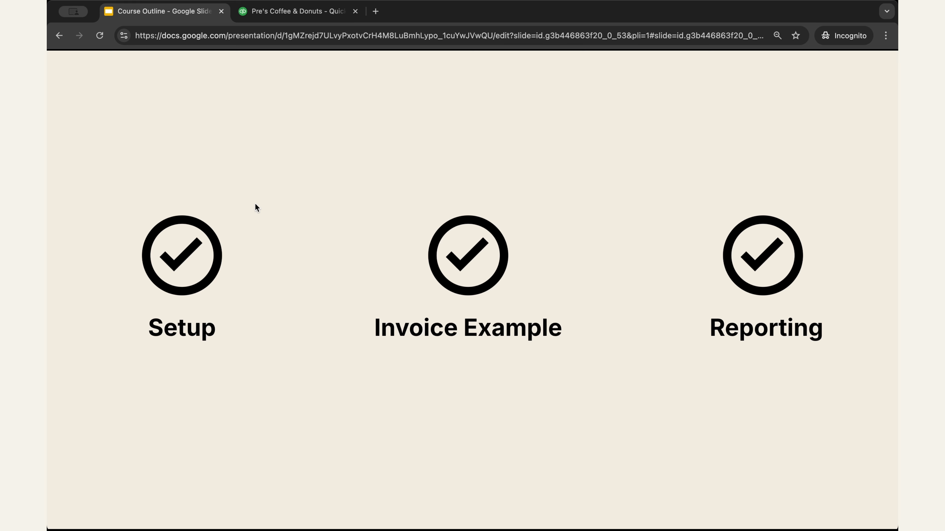